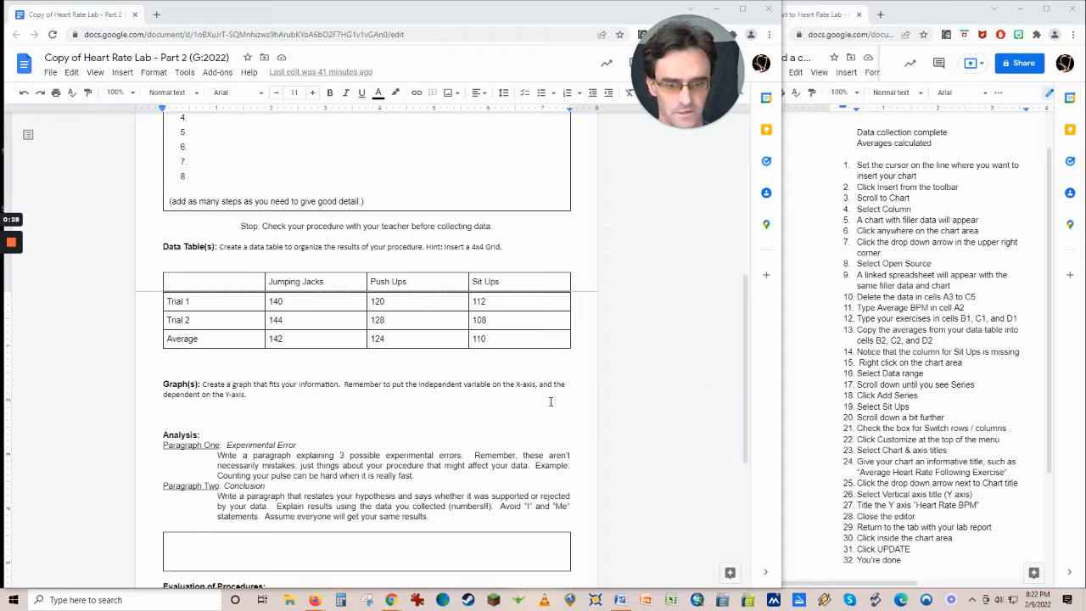
Insert a column chart on the empty line below the Graph(s) instructions in the lab report.
click(186, 404)
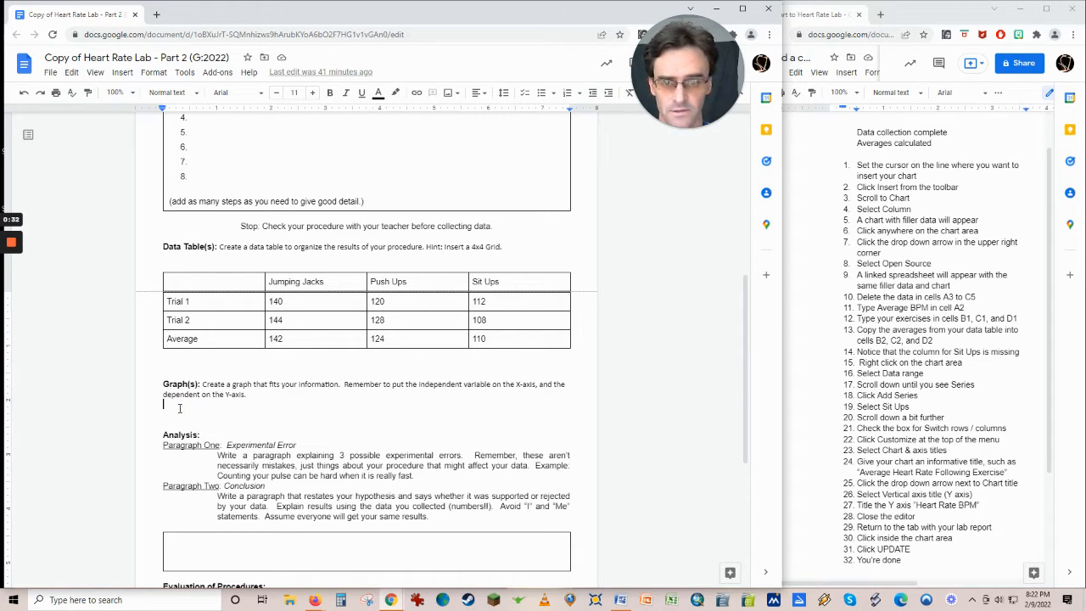
click(123, 72)
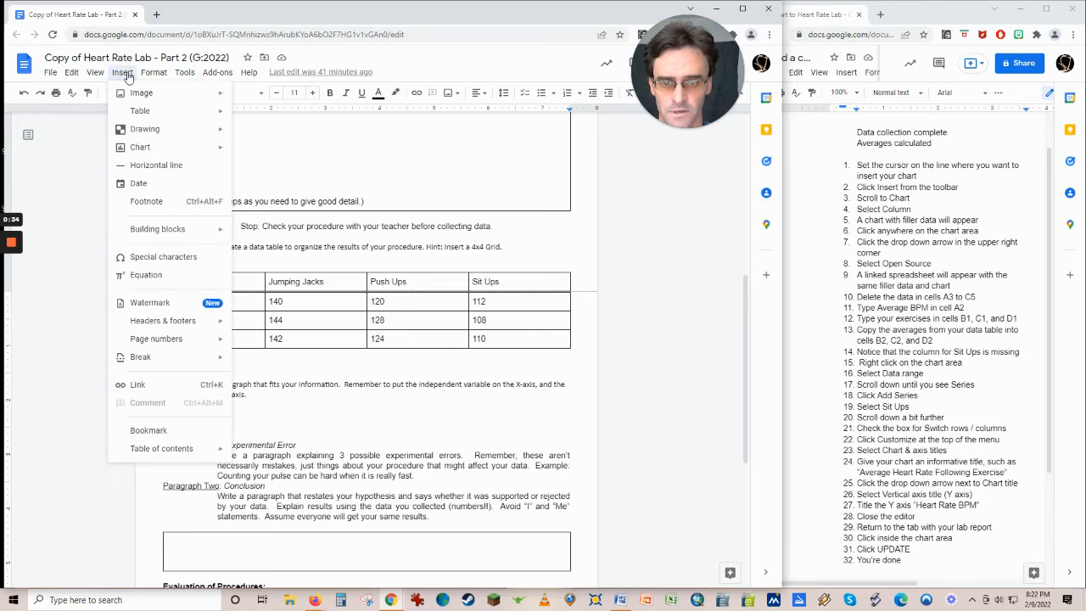
mouse_move(149, 150)
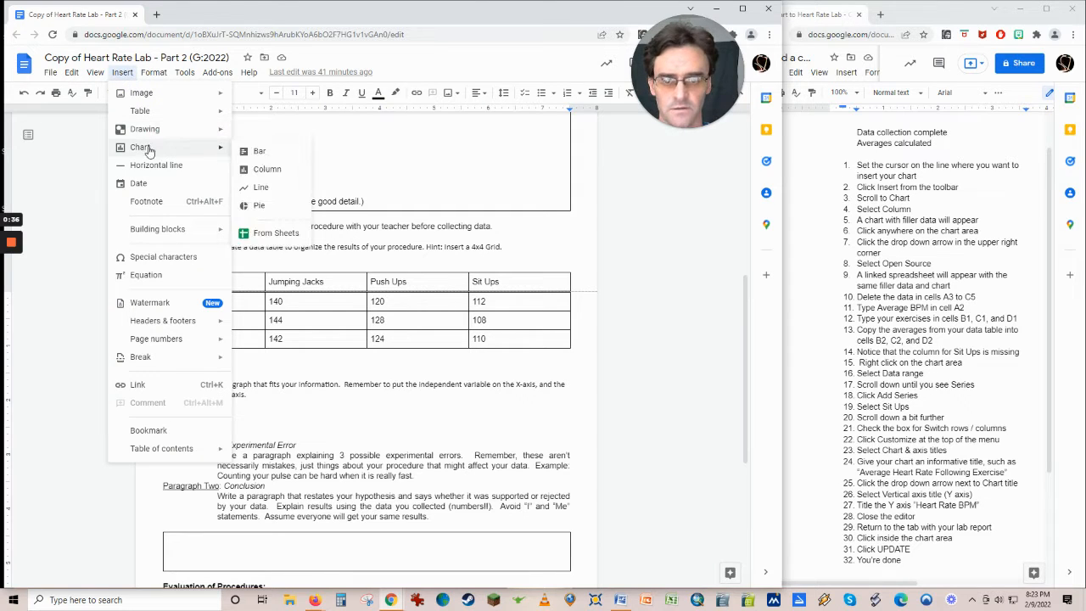
click(288, 170)
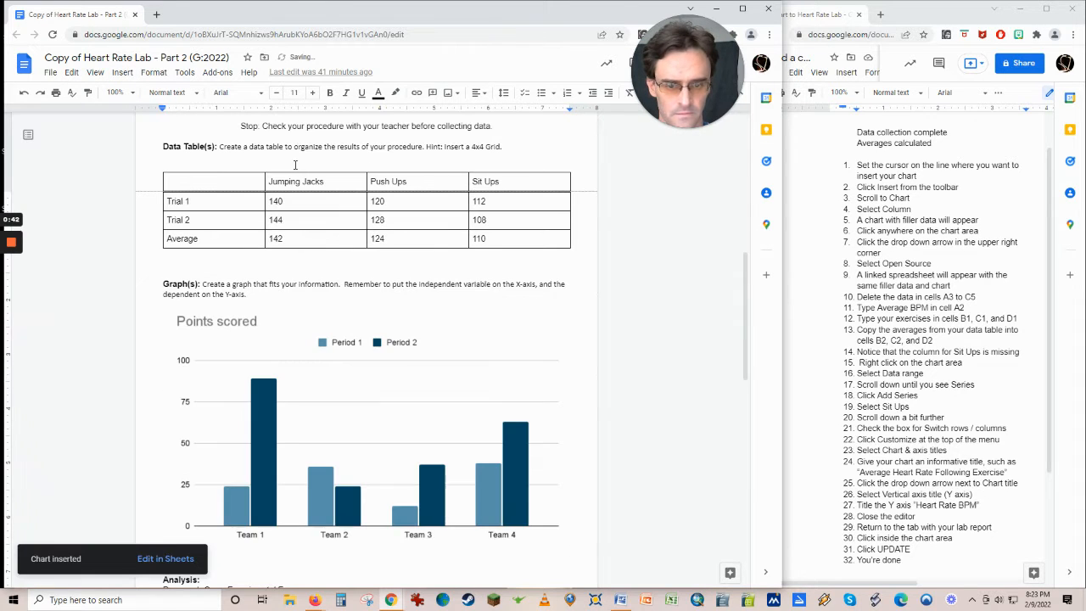
Open the linked source spreadsheet of the inserted Points scored chart.
scroll(604, 282, down, 1)
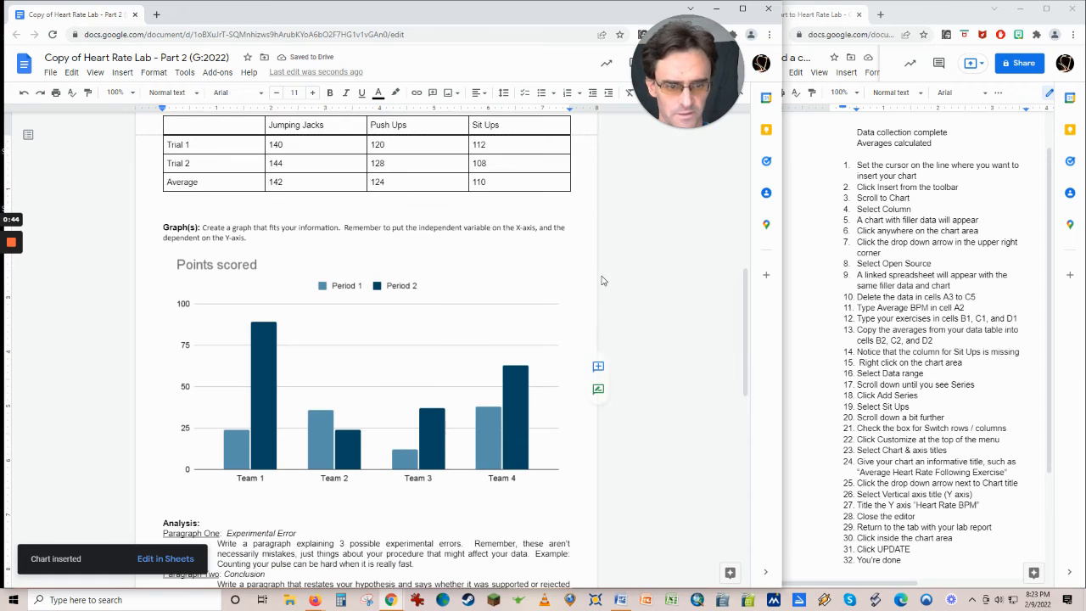
click(411, 329)
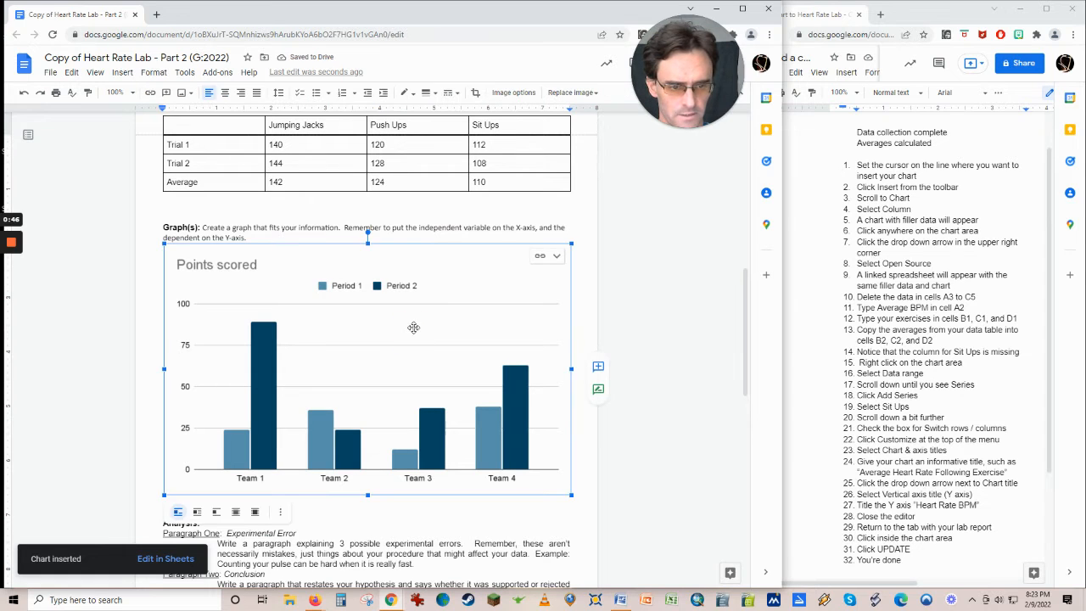
click(556, 258)
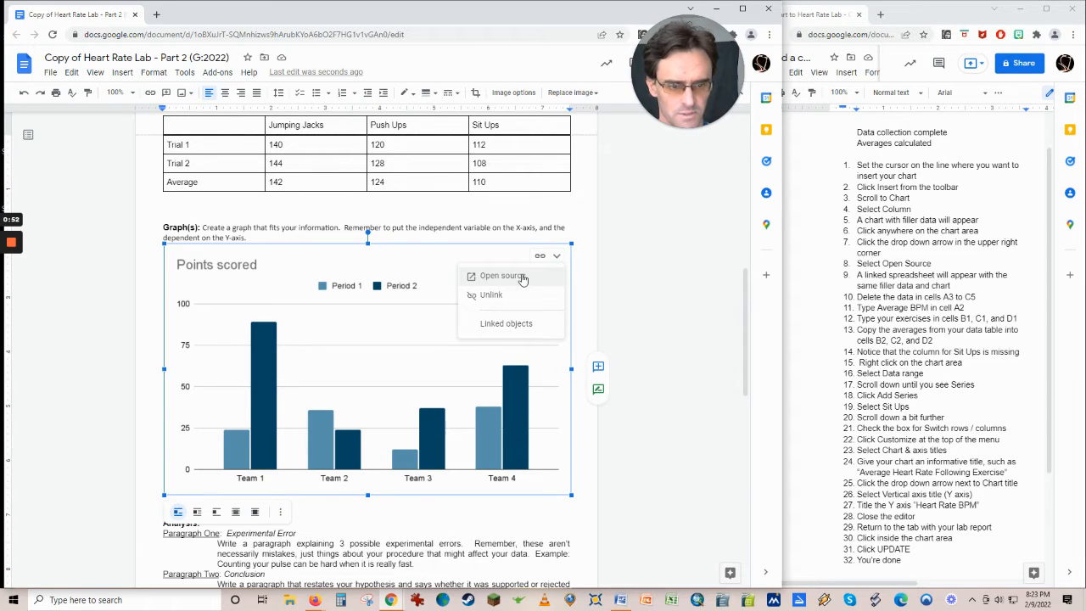
click(521, 277)
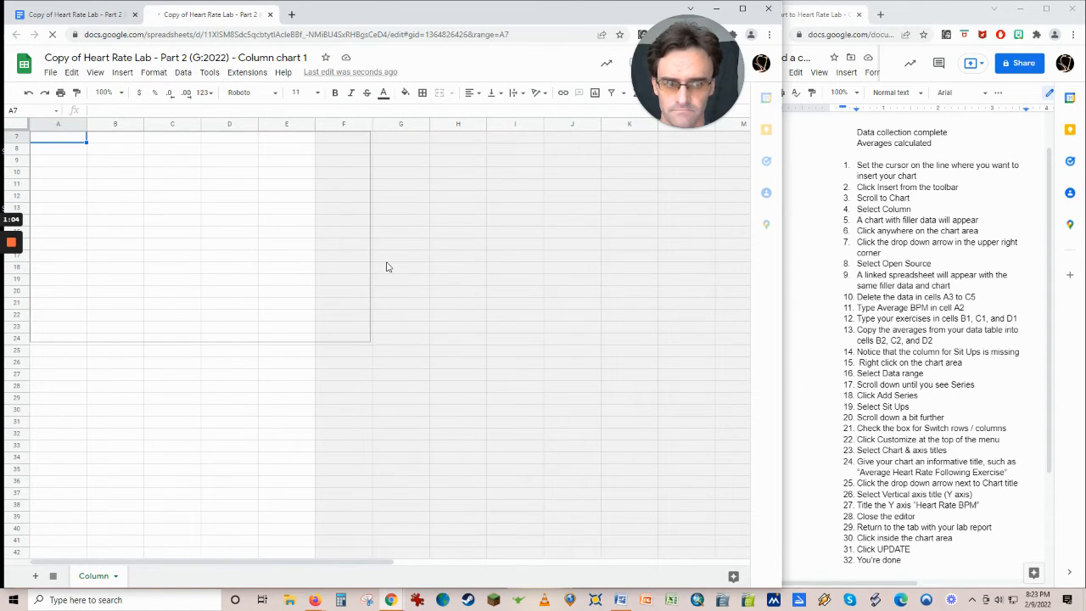
Delete the filler data in cells A3 to C5 of the chart's spreadsheet.
scroll(386, 267, up, 1)
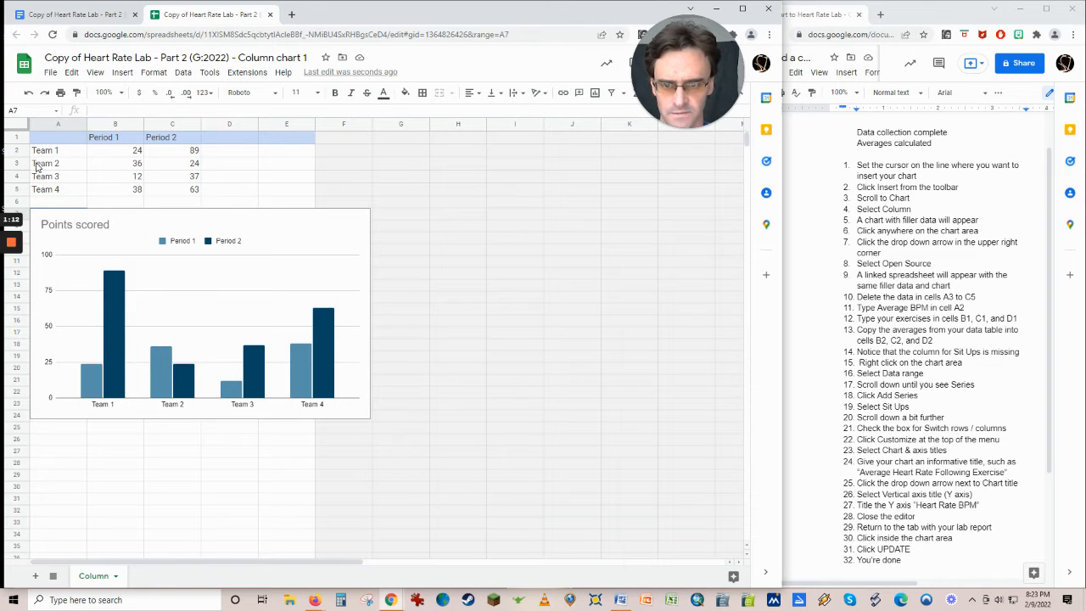
click(76, 163)
drag(127, 164, 174, 164)
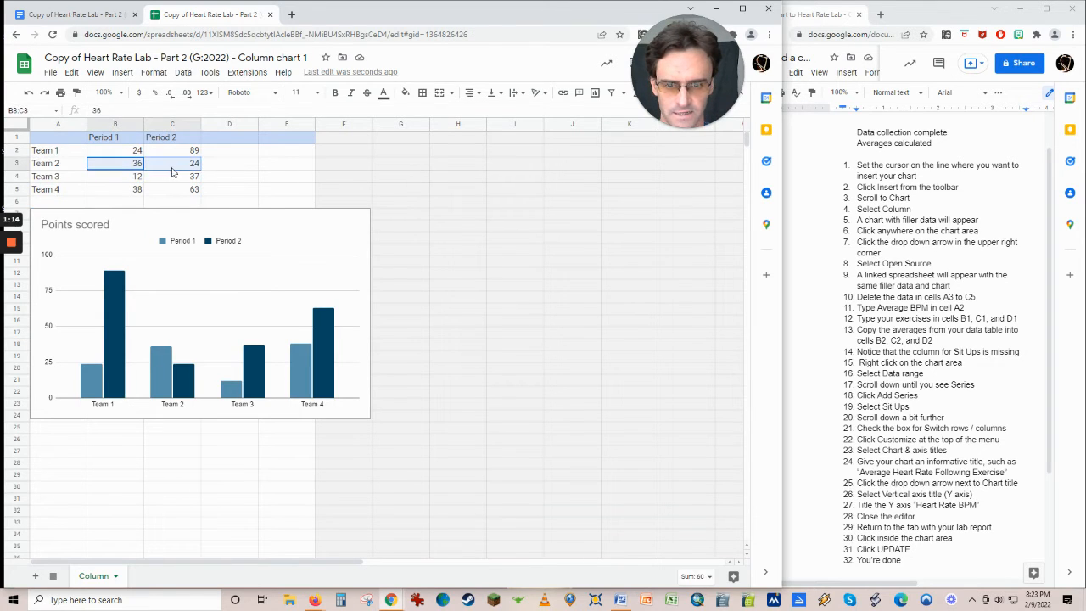
click(59, 166)
drag(59, 168, 182, 196)
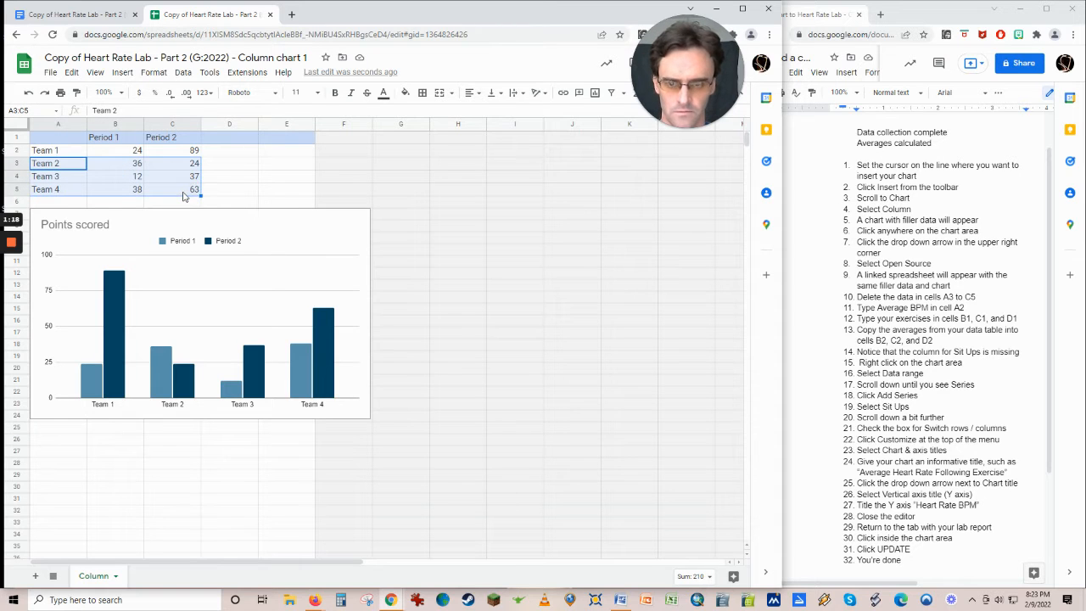
key(Delete)
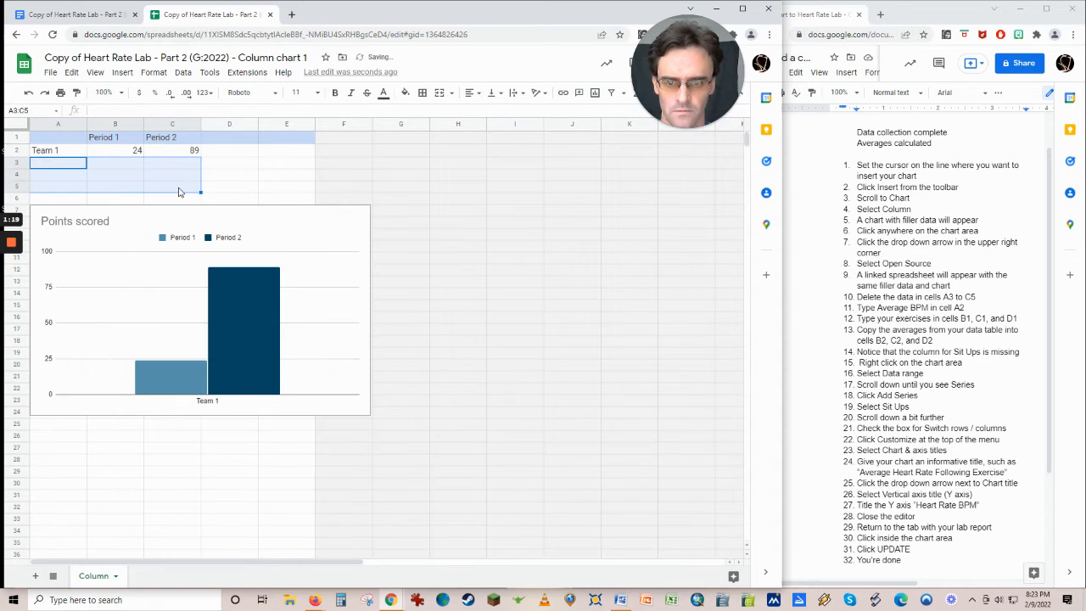
Replace the row label in cell A2 with "Average BPM".
click(57, 151)
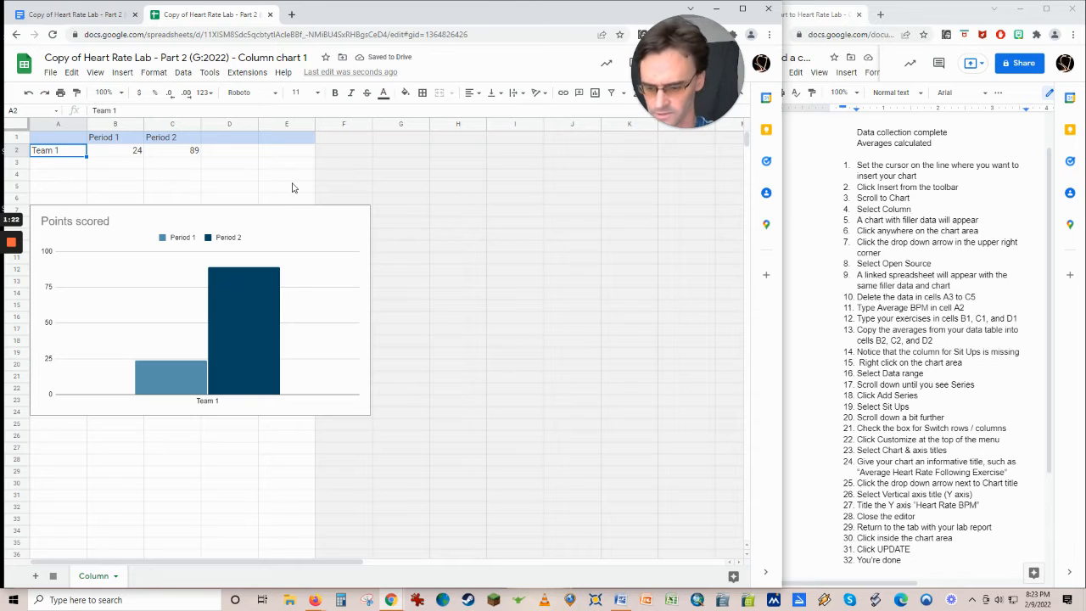
text(Averag)
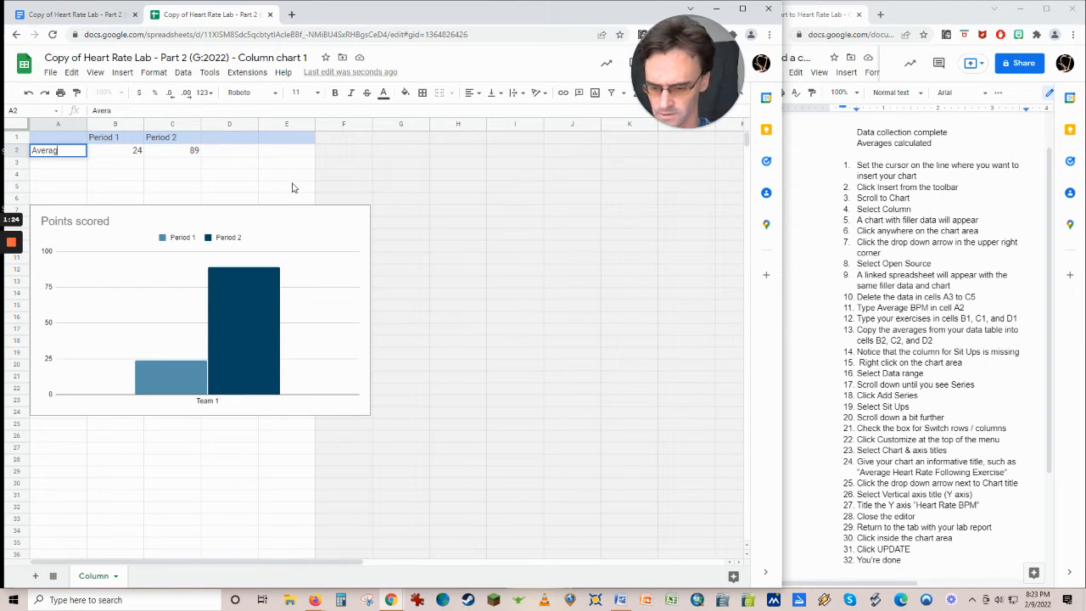
text(e BPM)
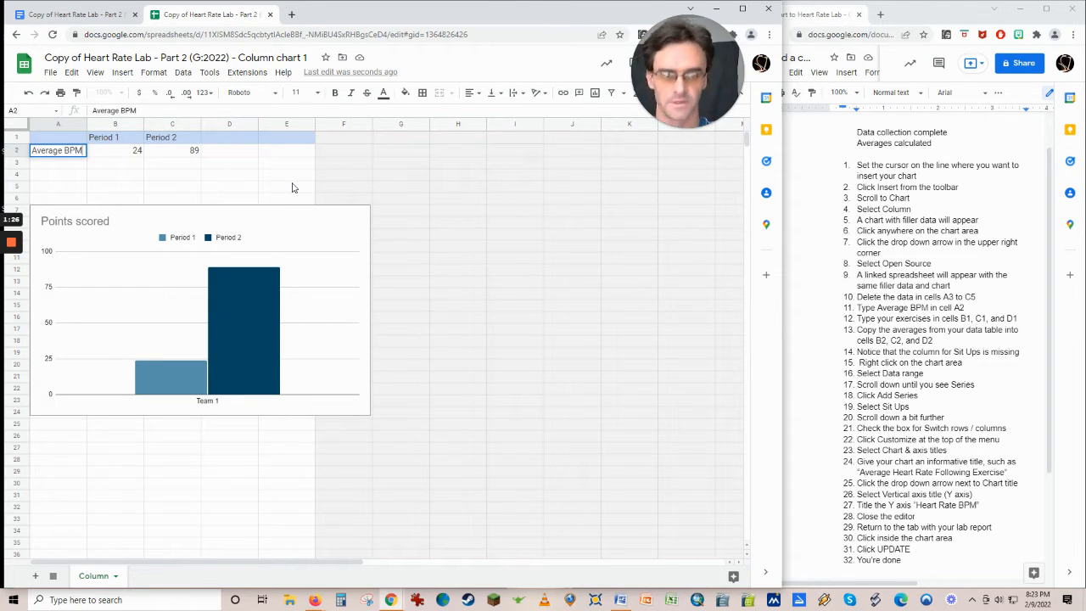
Enter the exercise headings Jumping Jacks, Push Ups and Sit Ups in cells B1, C1 and D1.
click(113, 141)
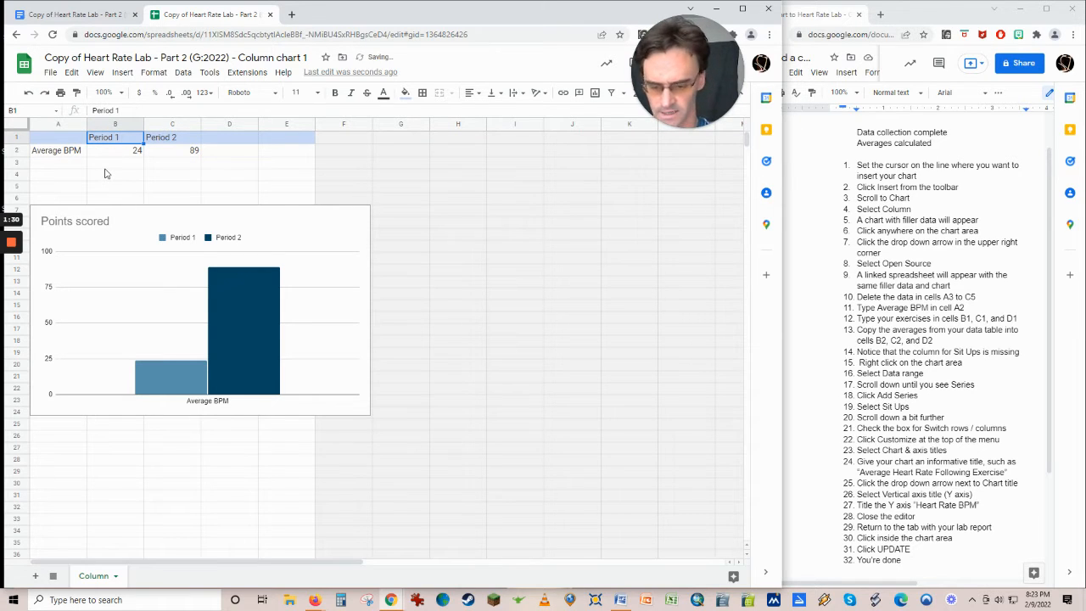
text(Jump)
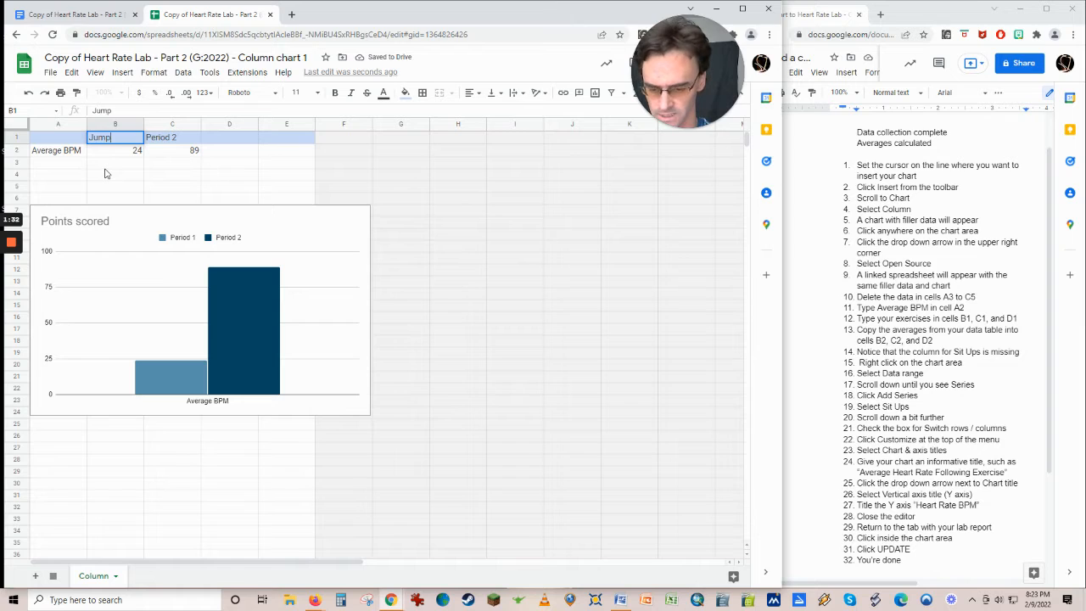
text(ing J)
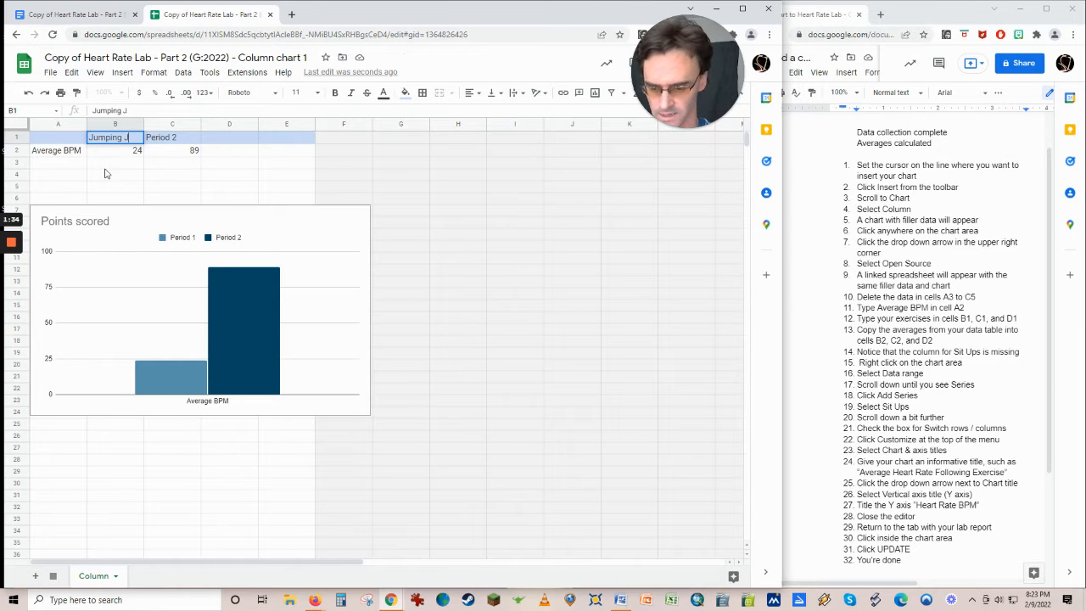
text(acks)
key(Tab)
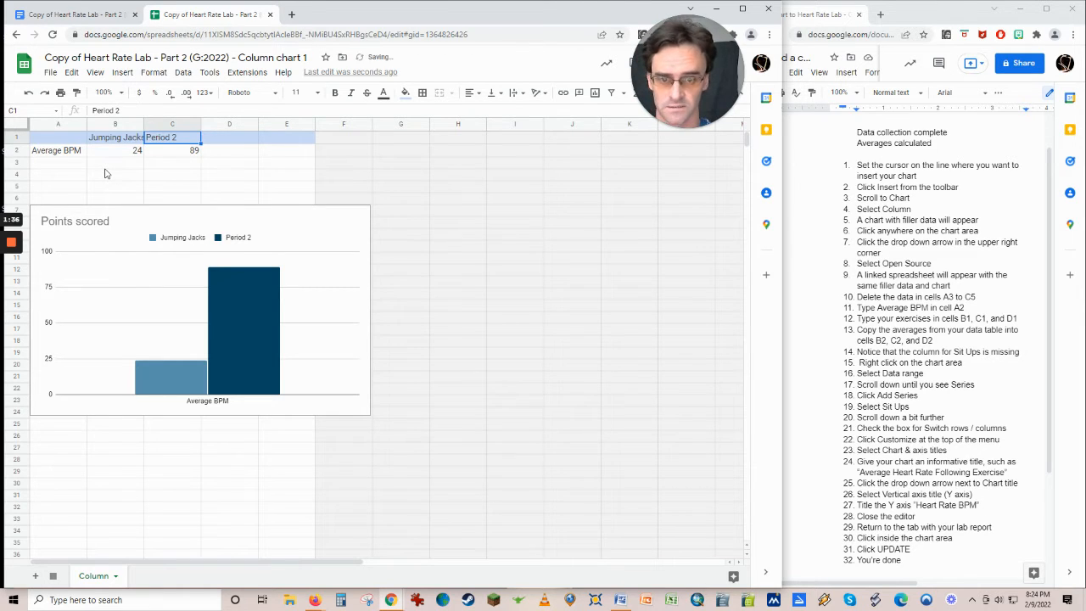
text(Push)
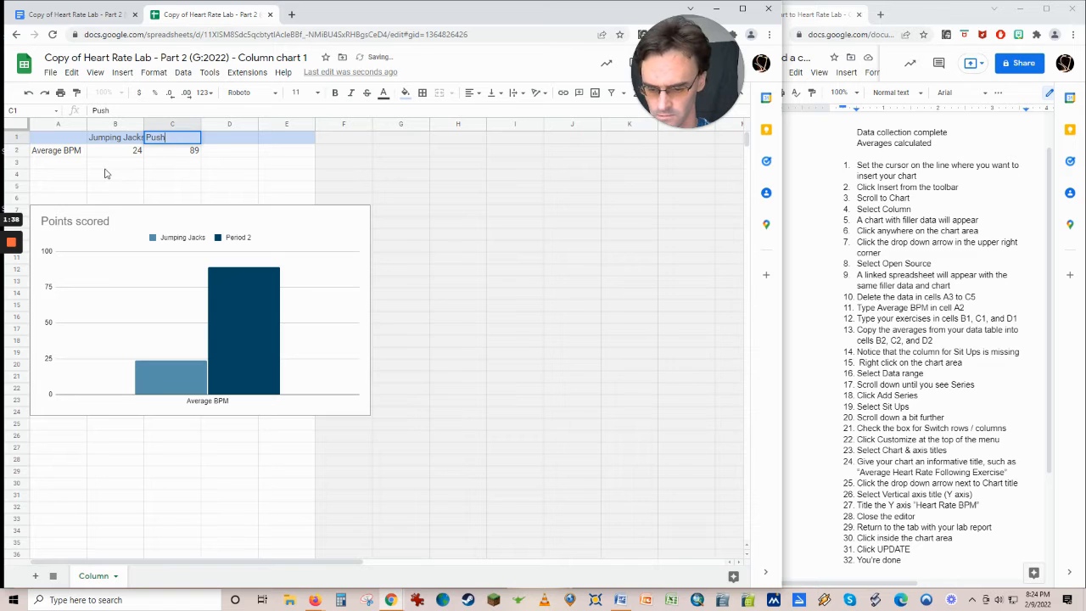
text( Ups)
key(Tab)
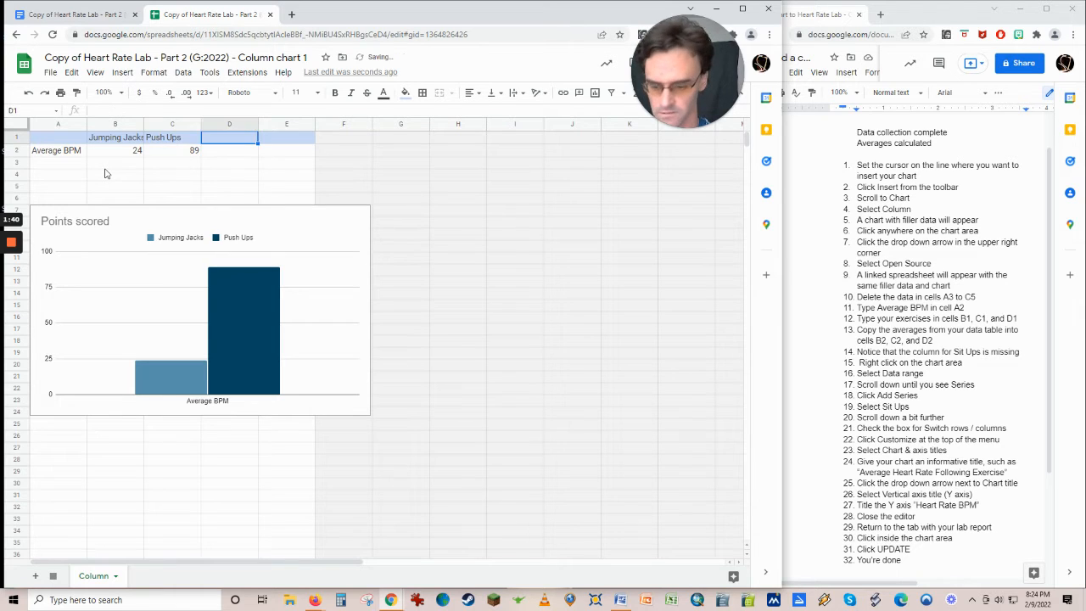
text(Sit)
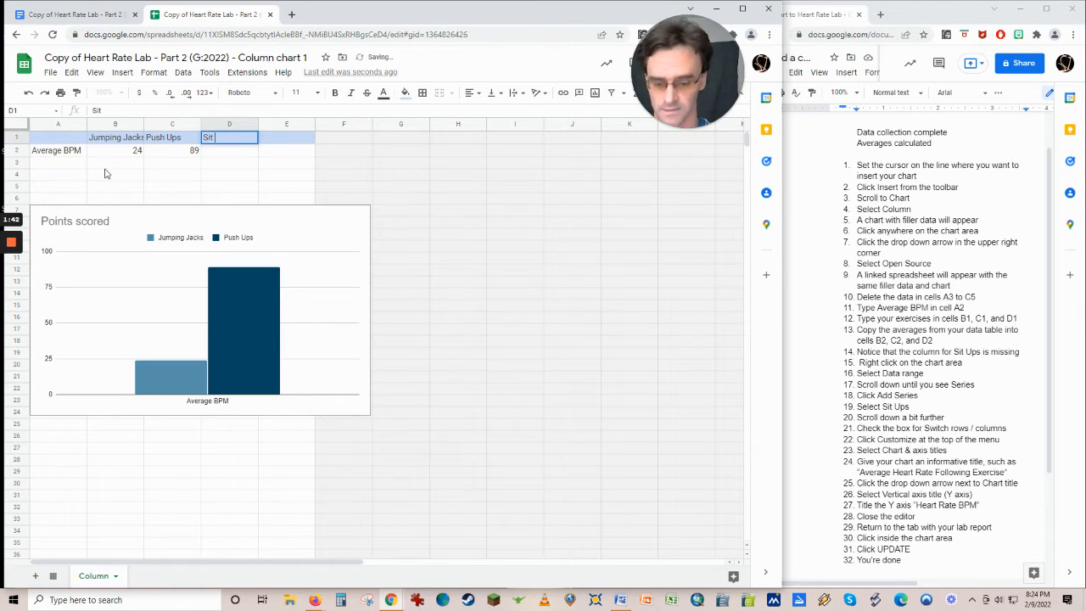
text( Ups)
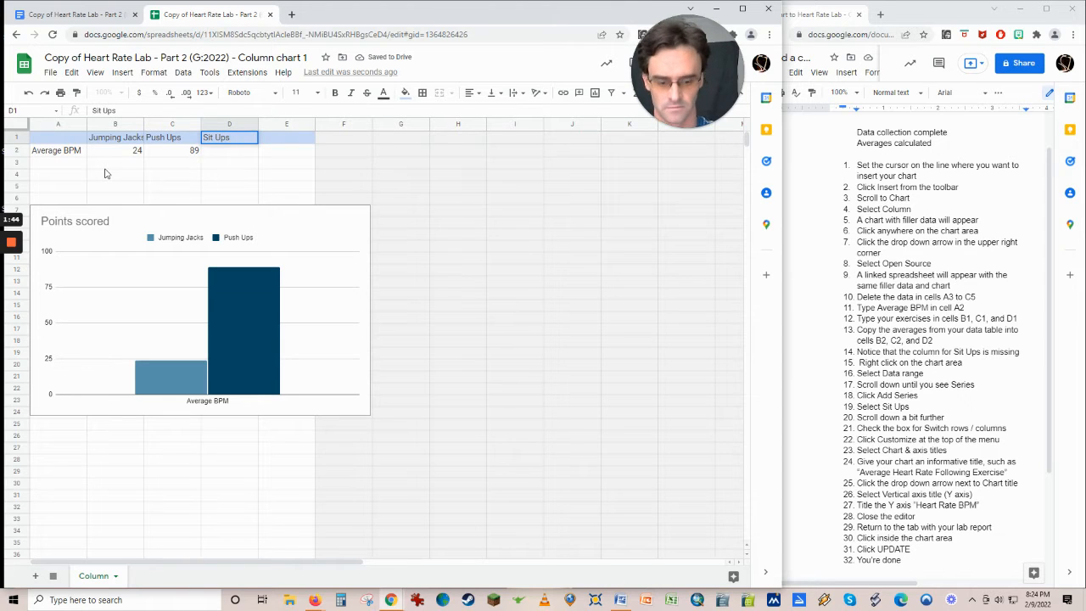
key(Return)
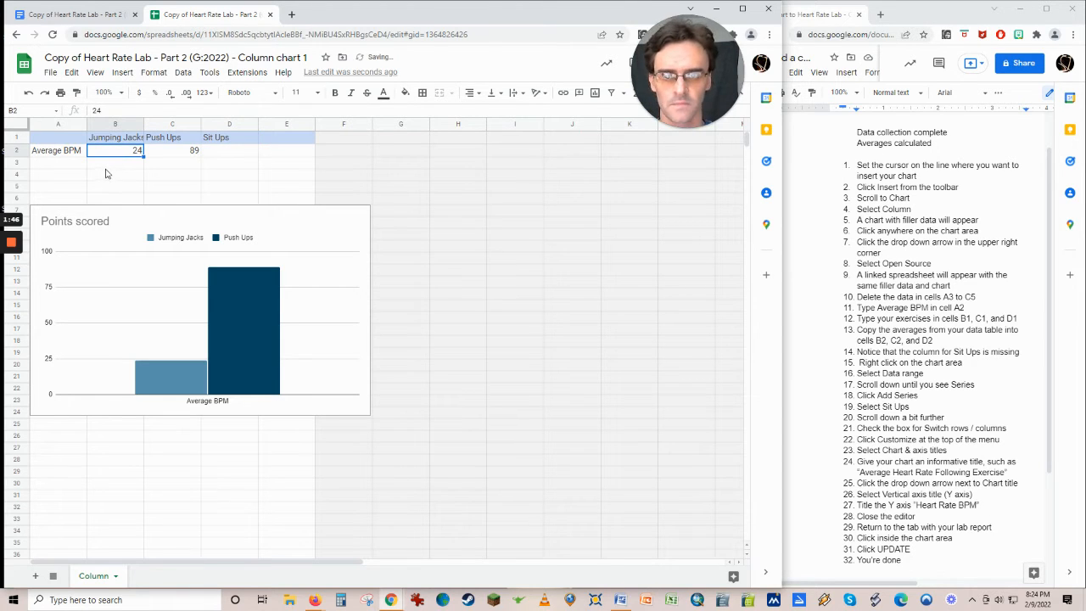
Check the averages in the lab report's data table and enter 142, 124 and 110 in cells B2, C2 and D2.
click(76, 15)
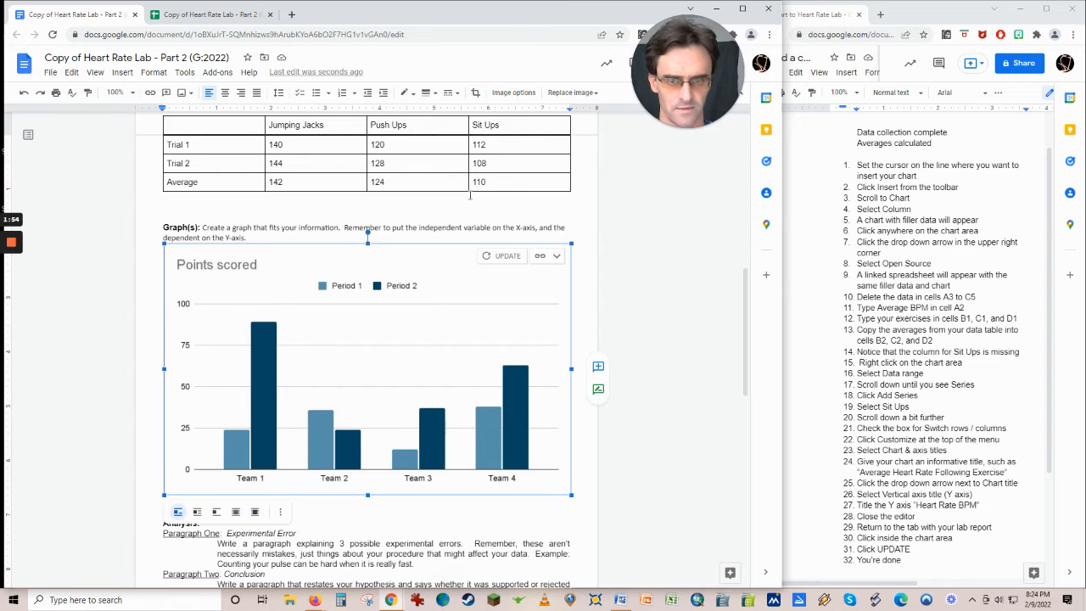
click(216, 14)
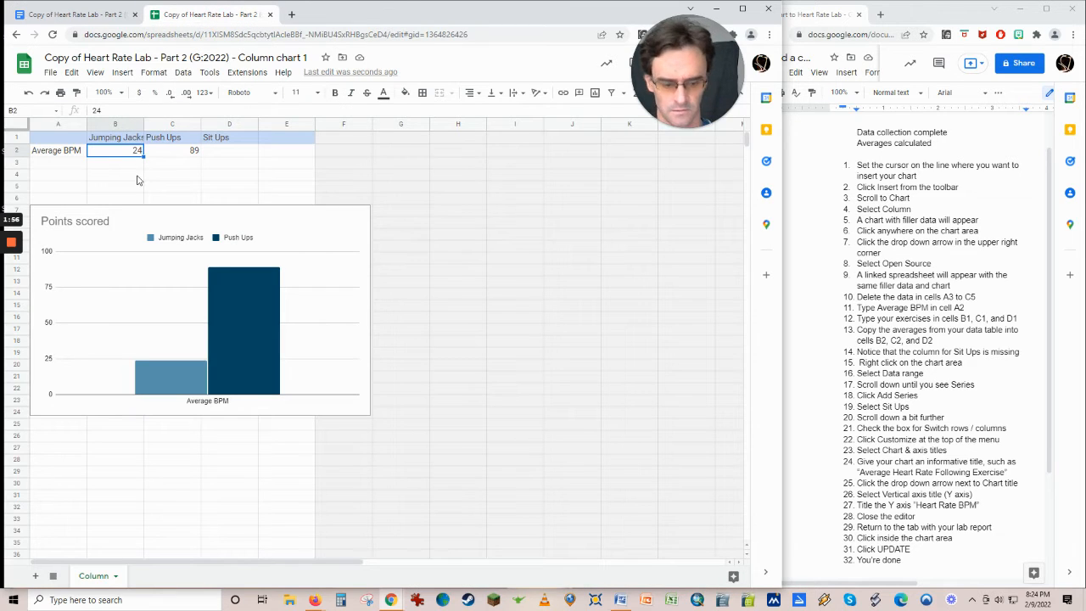
text(142)
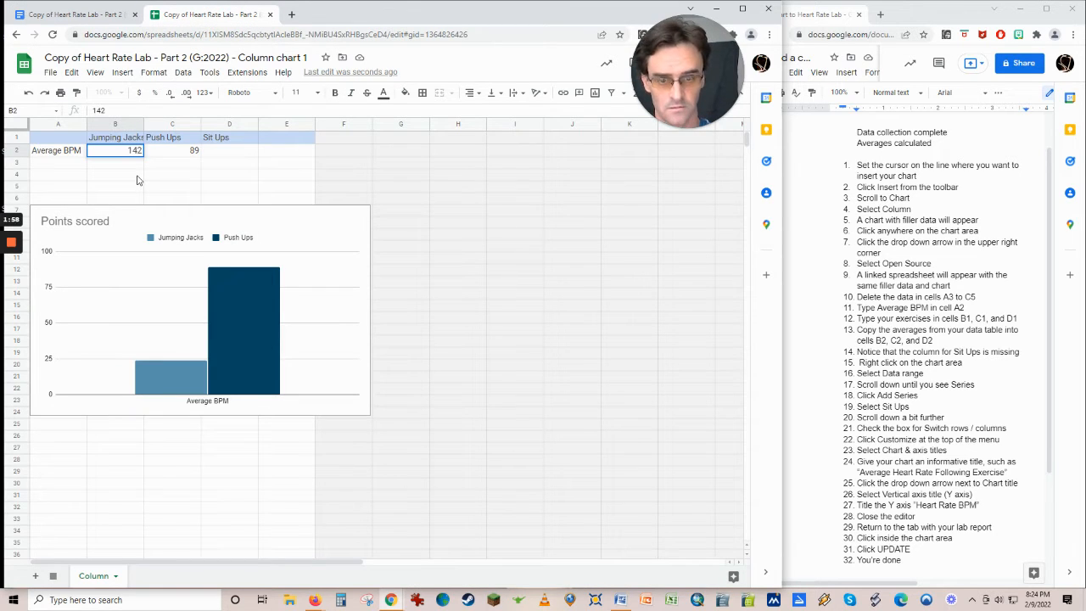
key(Tab)
text(124)
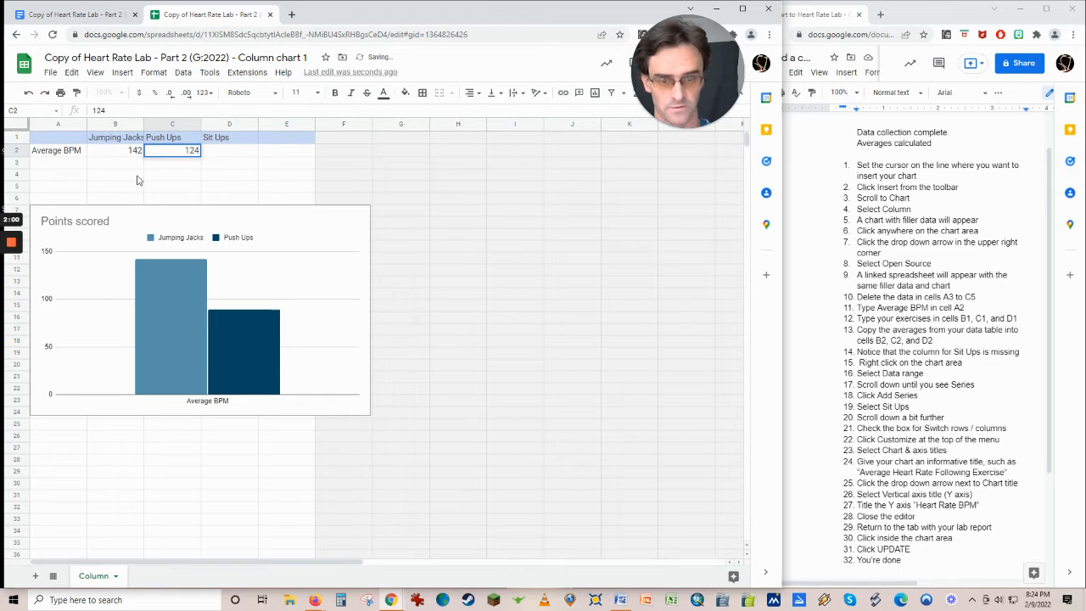
key(Tab)
text(110)
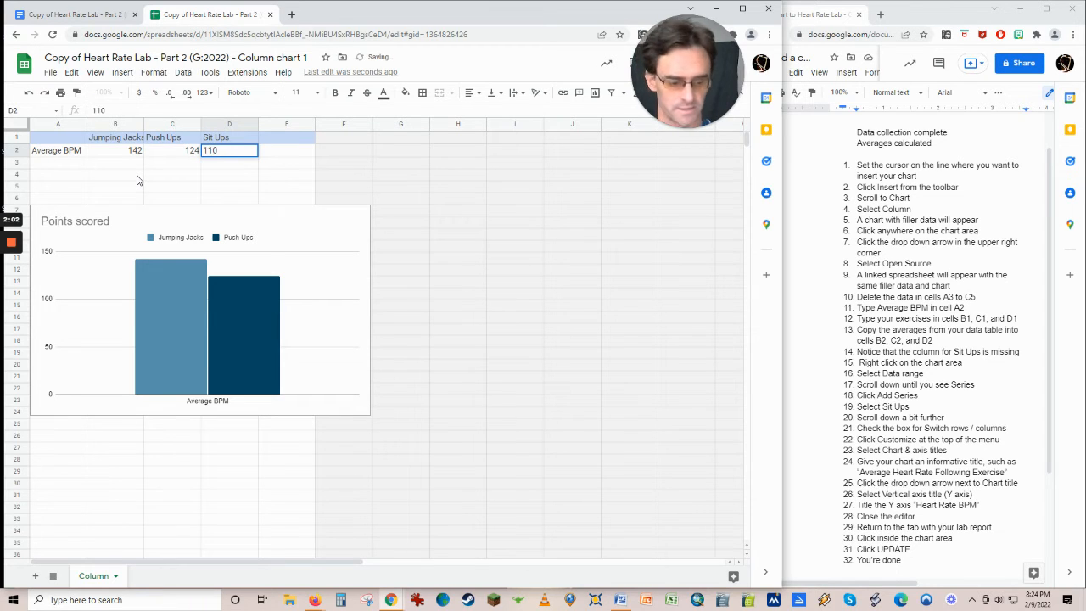
key(Return)
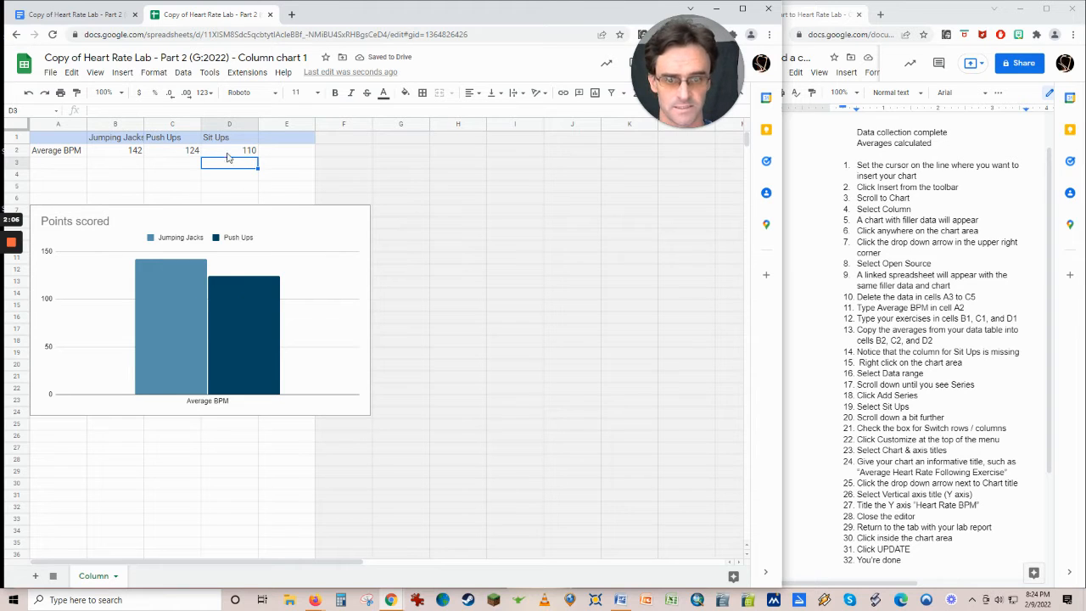
Add Sit Ups as a series in the chart's data range settings and switch the chart's rows and columns.
right_click(243, 315)
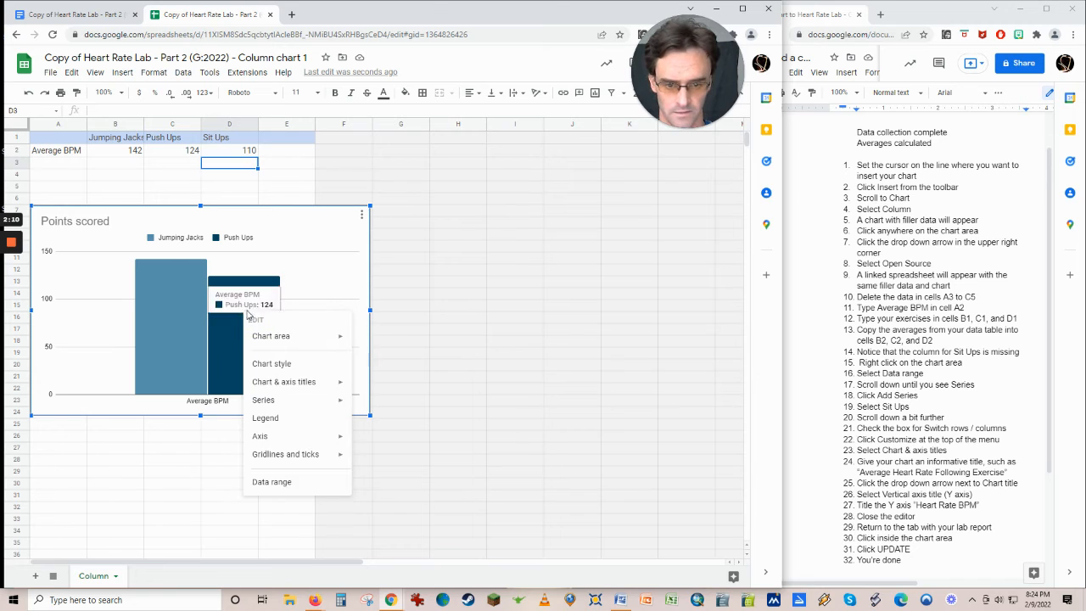
click(298, 486)
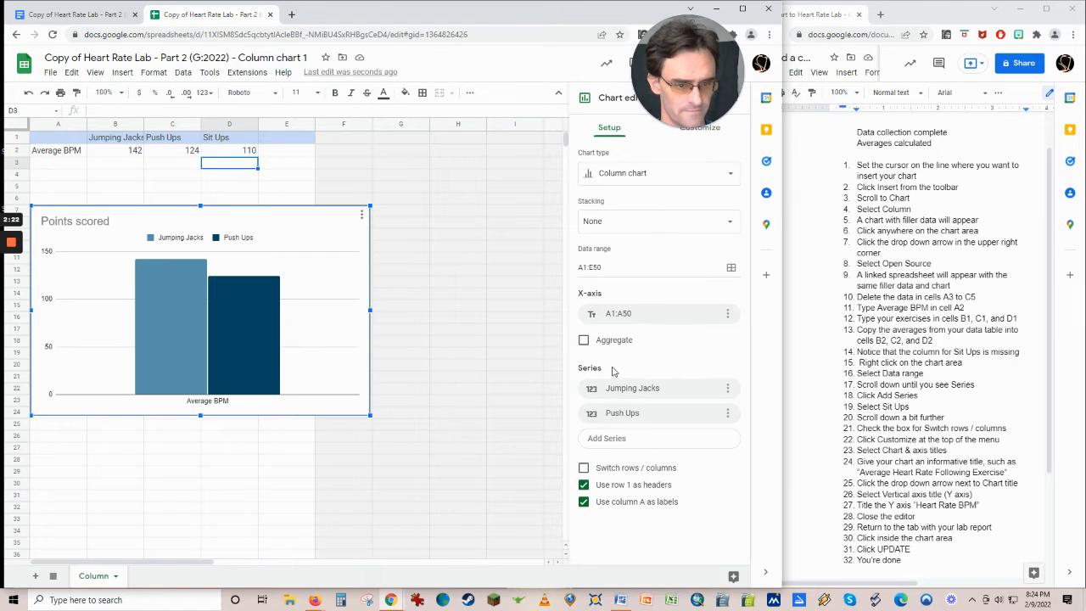
click(619, 440)
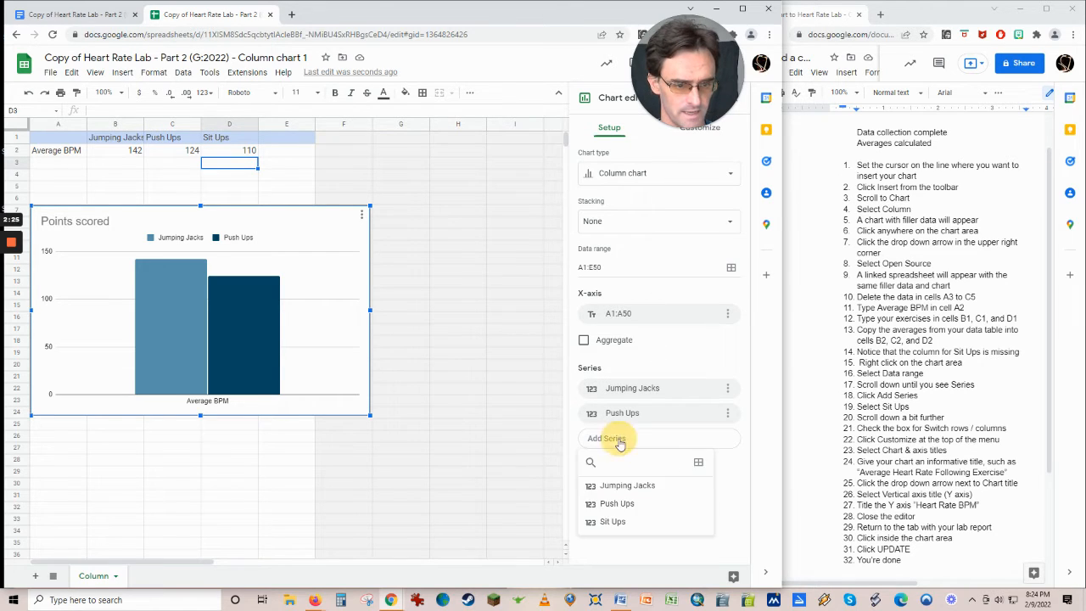
click(612, 521)
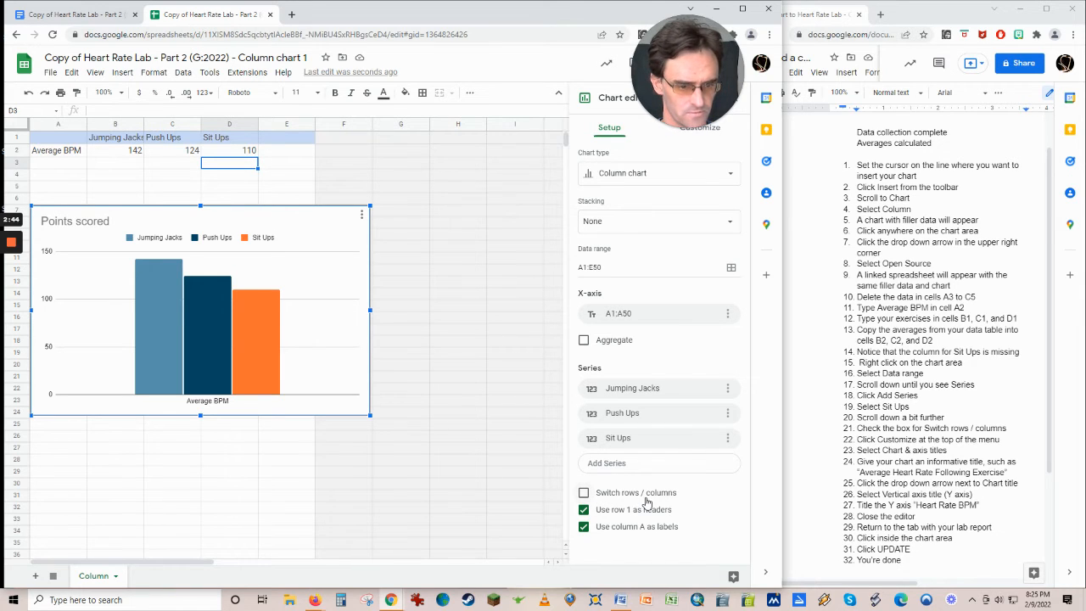
click(583, 494)
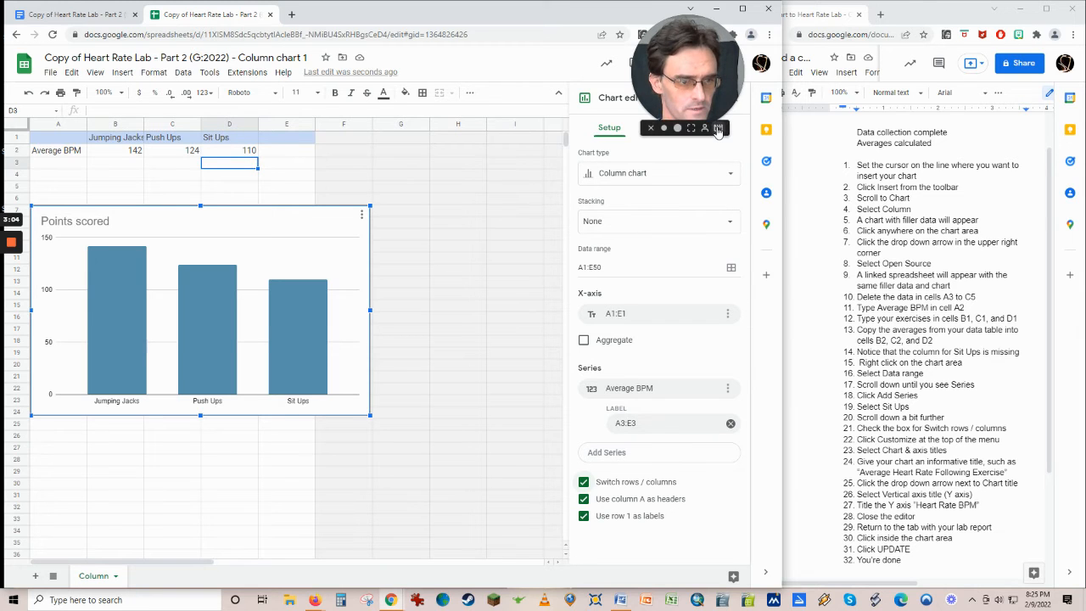
Replace the chart title text with "Average Heart Rate Following Exercise" in the chart's customization settings.
drag(679, 65, 466, 64)
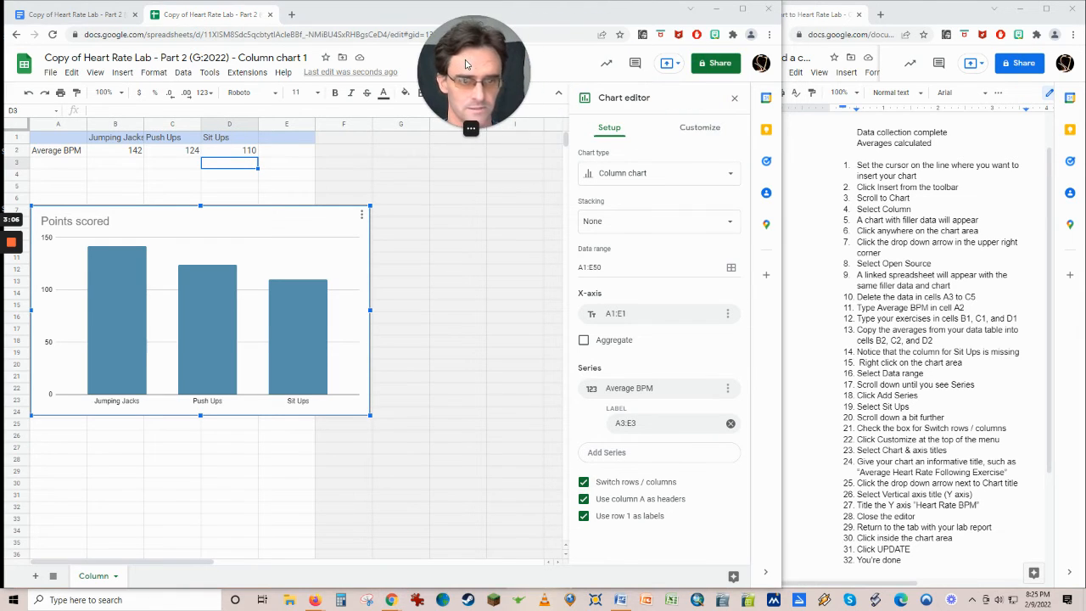
click(706, 130)
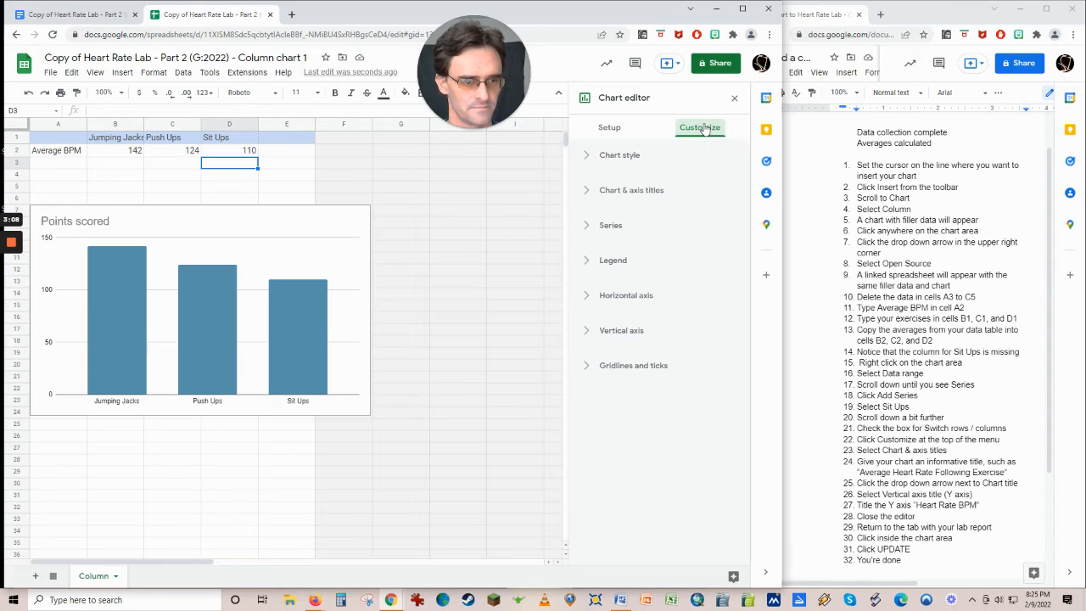
click(610, 194)
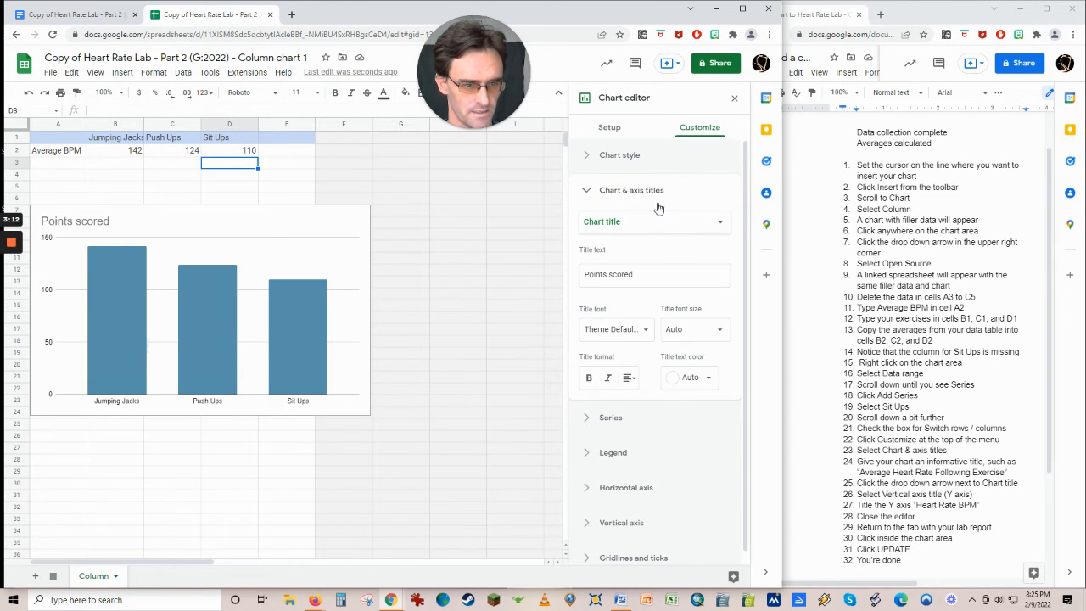
click(639, 274)
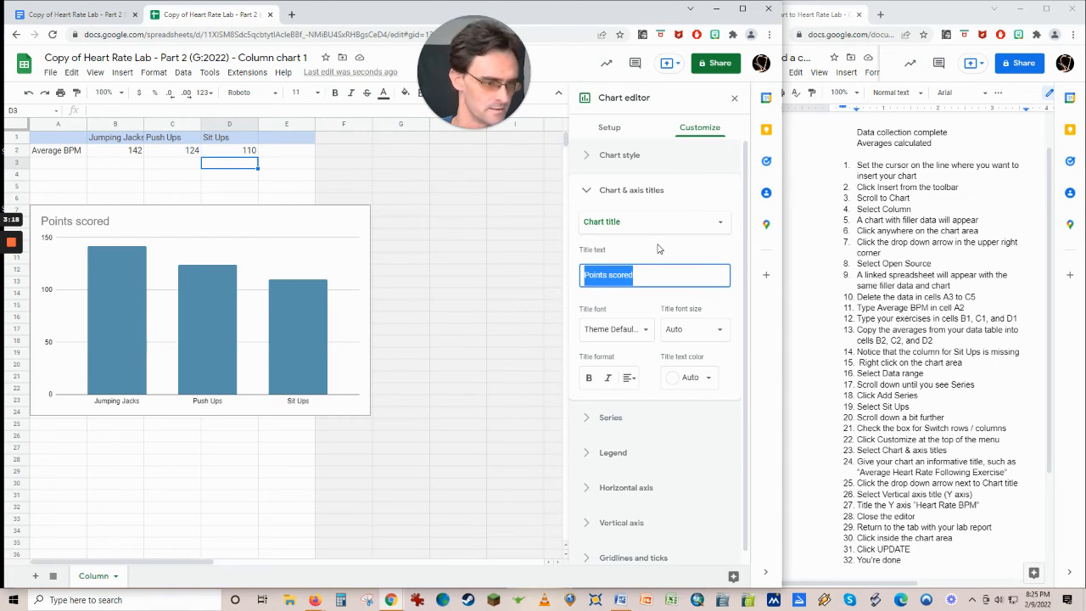
text(Average Heart Rate)
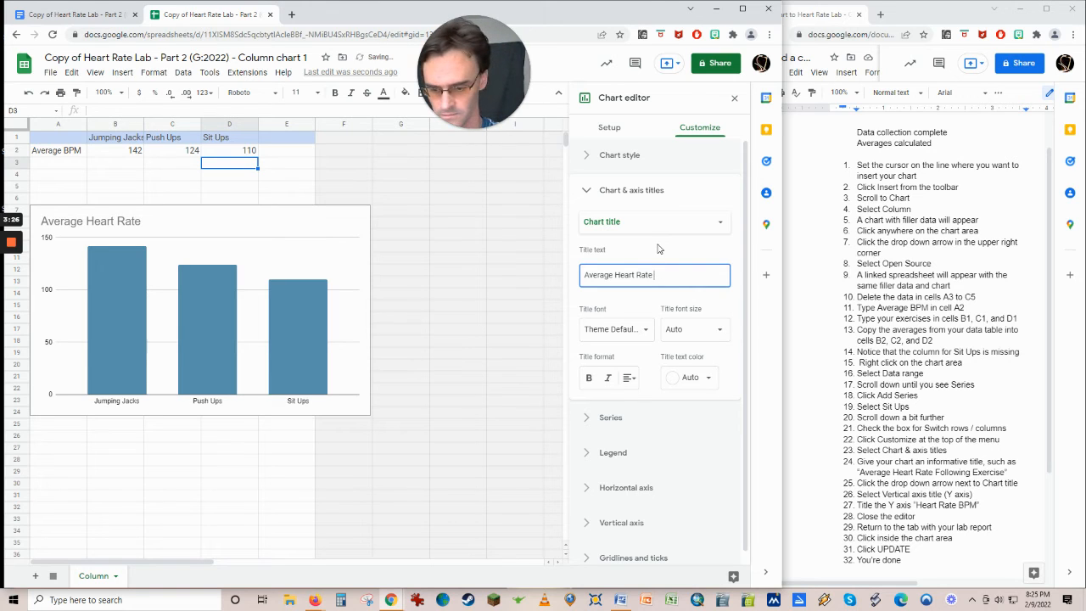
text(Follo)
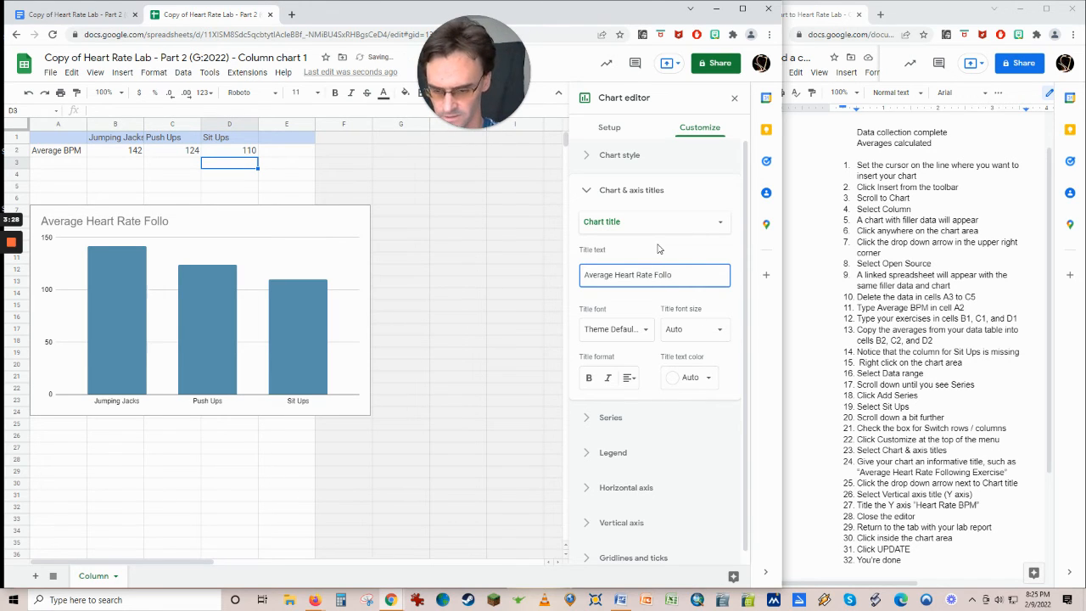
text(wing E)
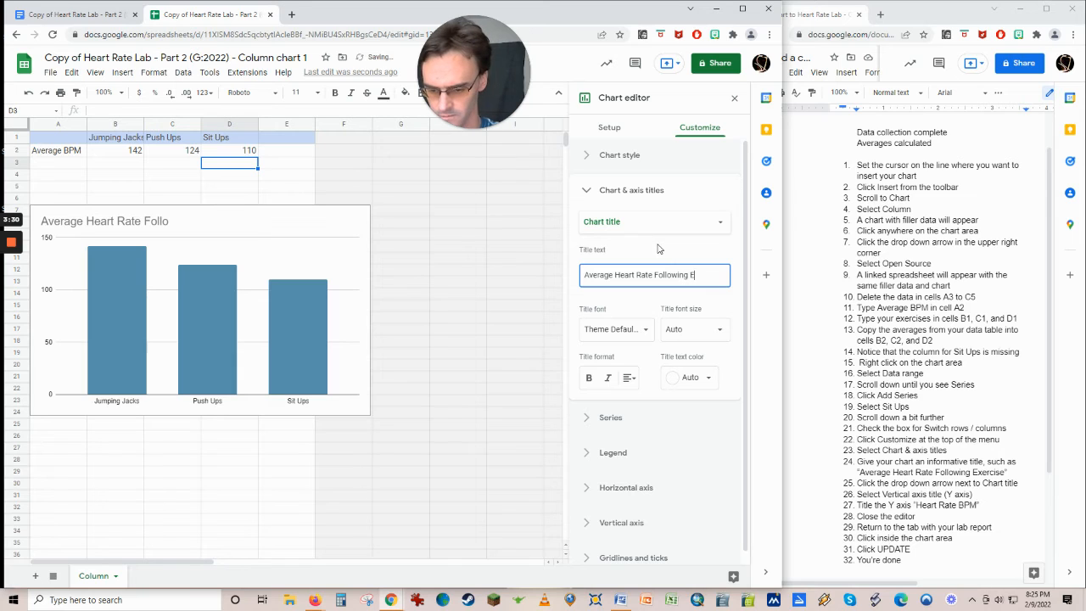
text(xercise)
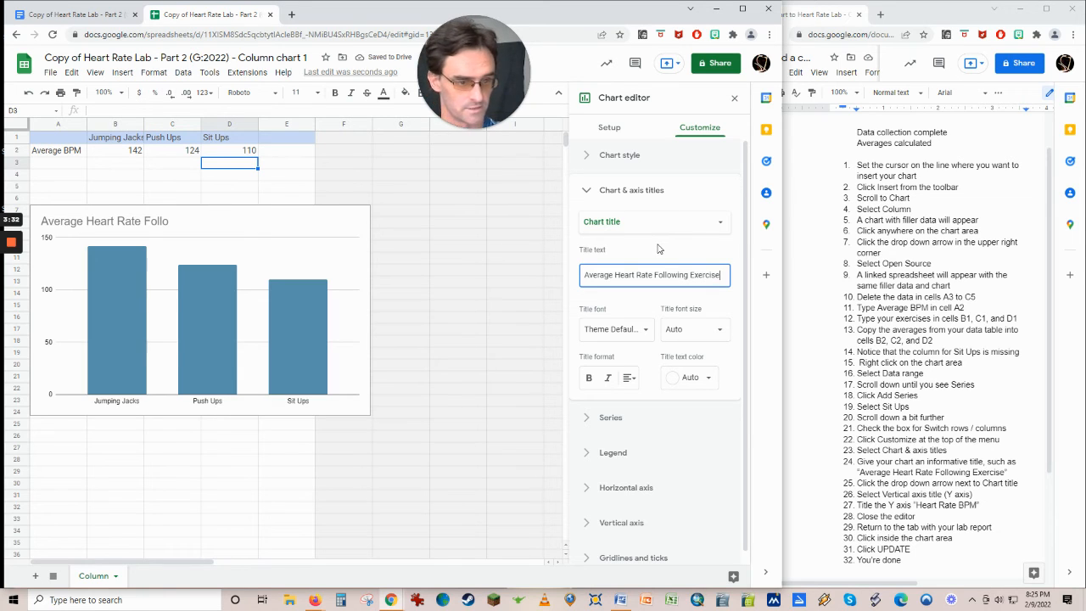
click(658, 249)
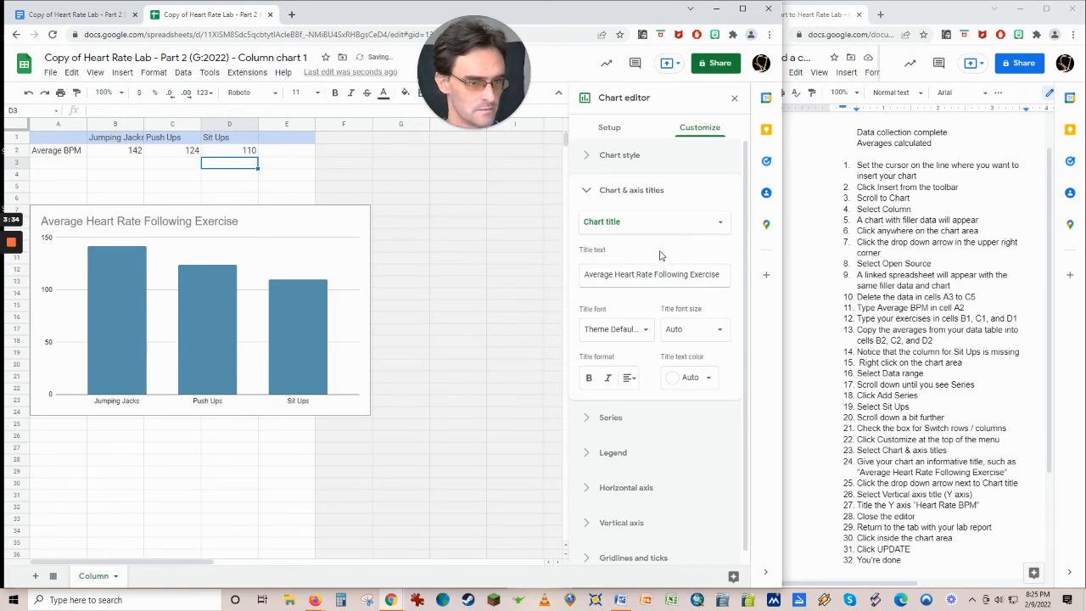
Set the chart's vertical axis title to "Heart Rate BPM" and close the chart editor.
click(720, 227)
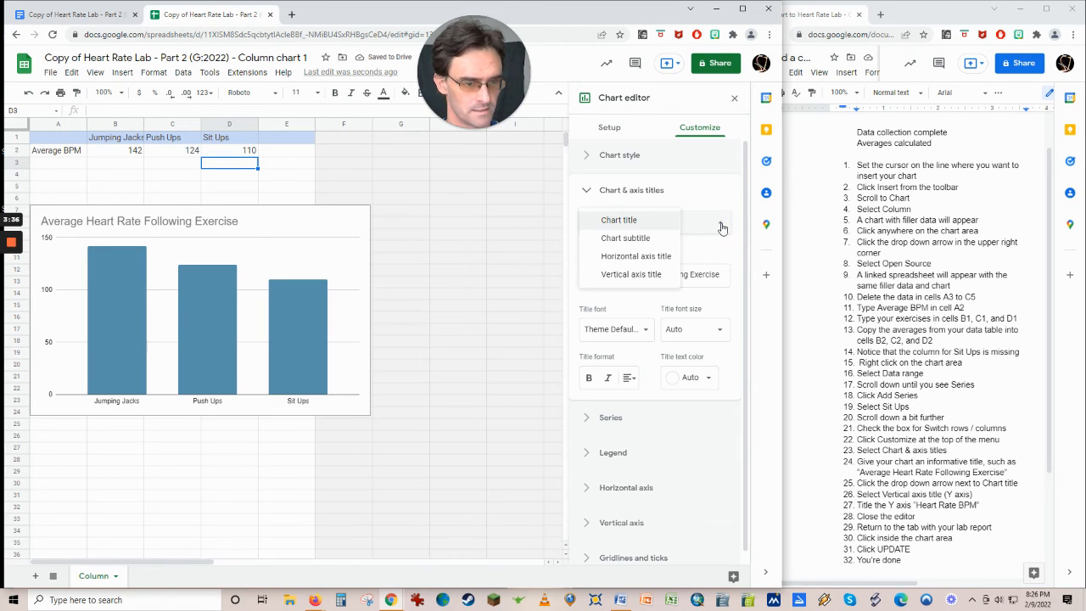
click(648, 274)
click(652, 270)
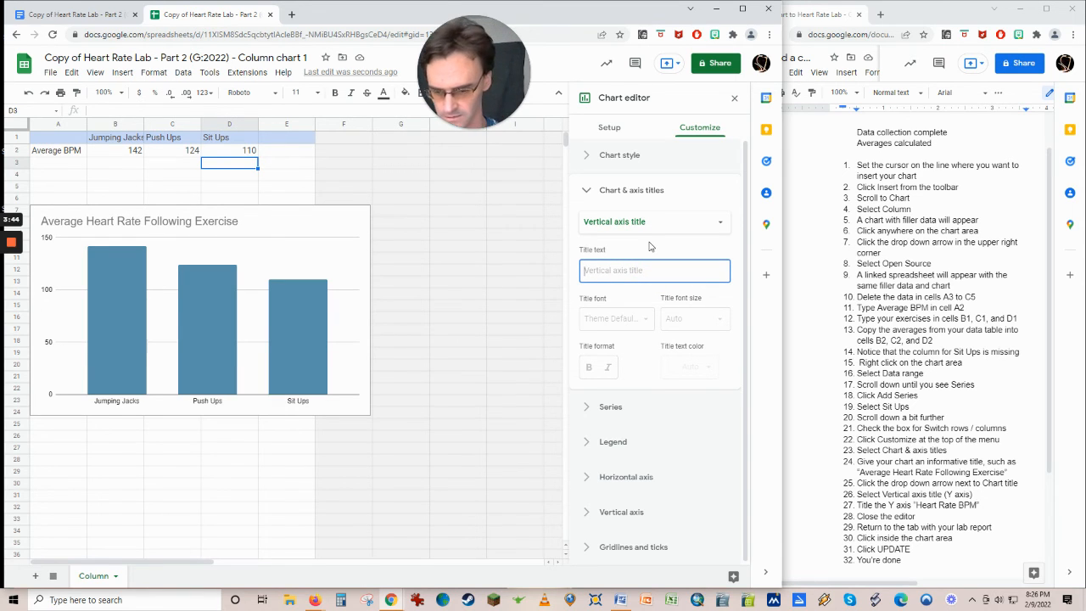
text(Heart Rate BPM)
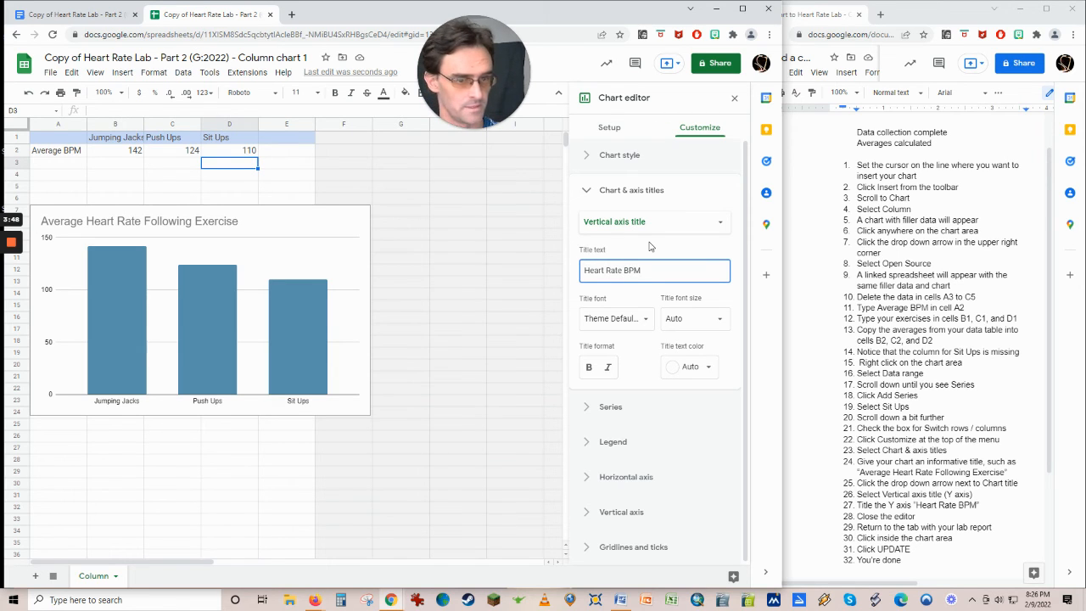
click(666, 249)
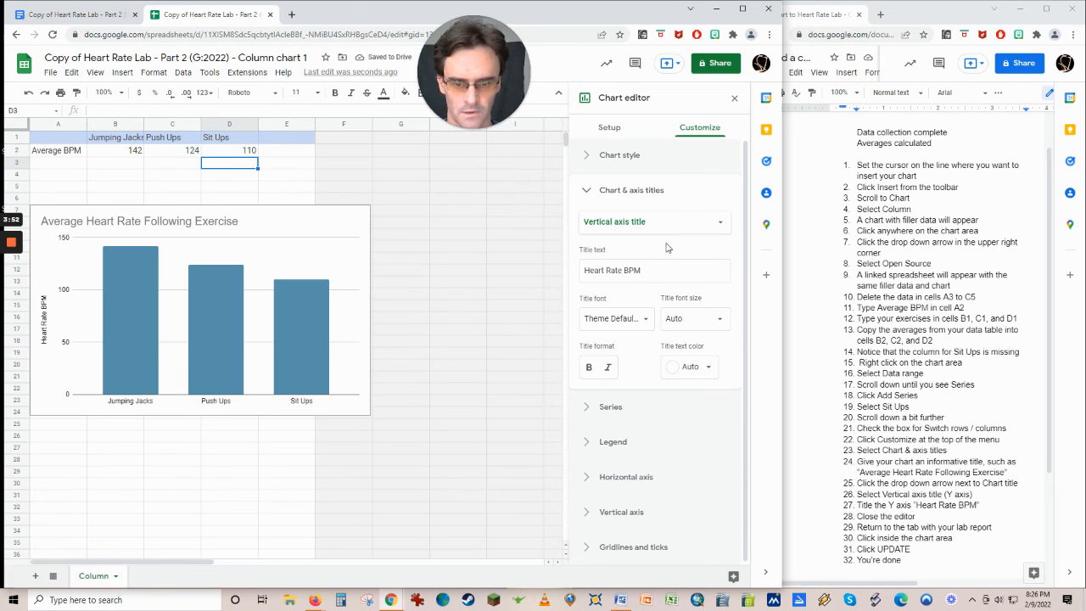
click(734, 100)
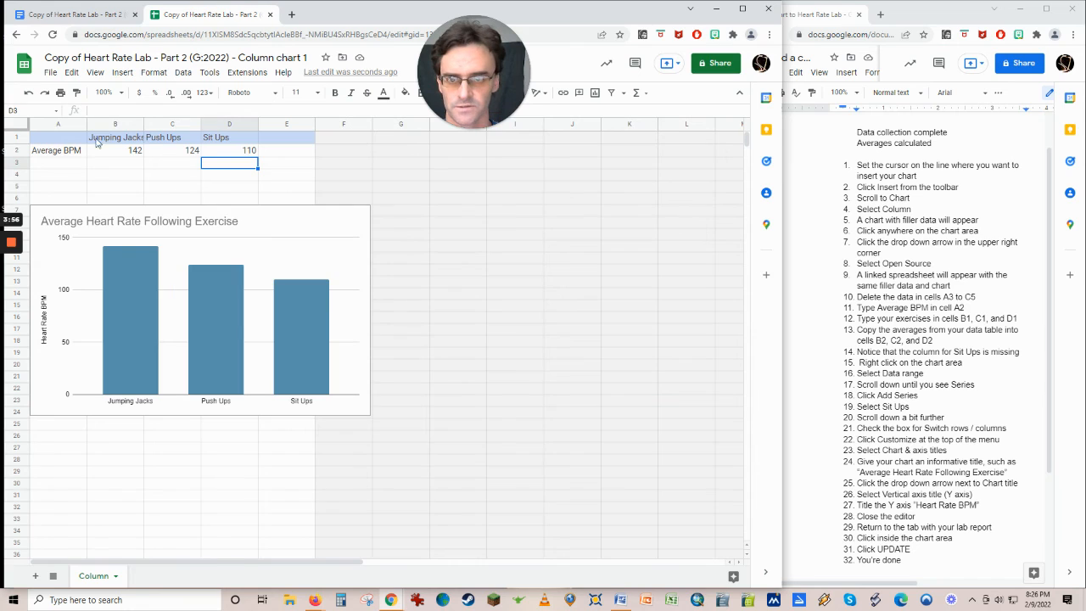
Return to the lab report document and update its linked chart from the edited spreadsheet.
click(76, 15)
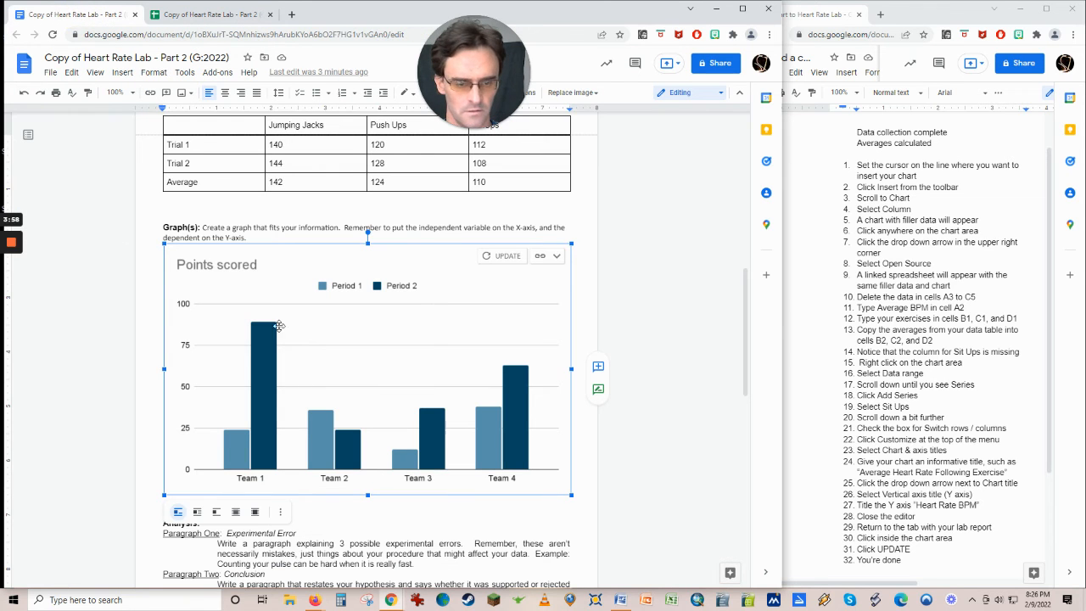
click(457, 329)
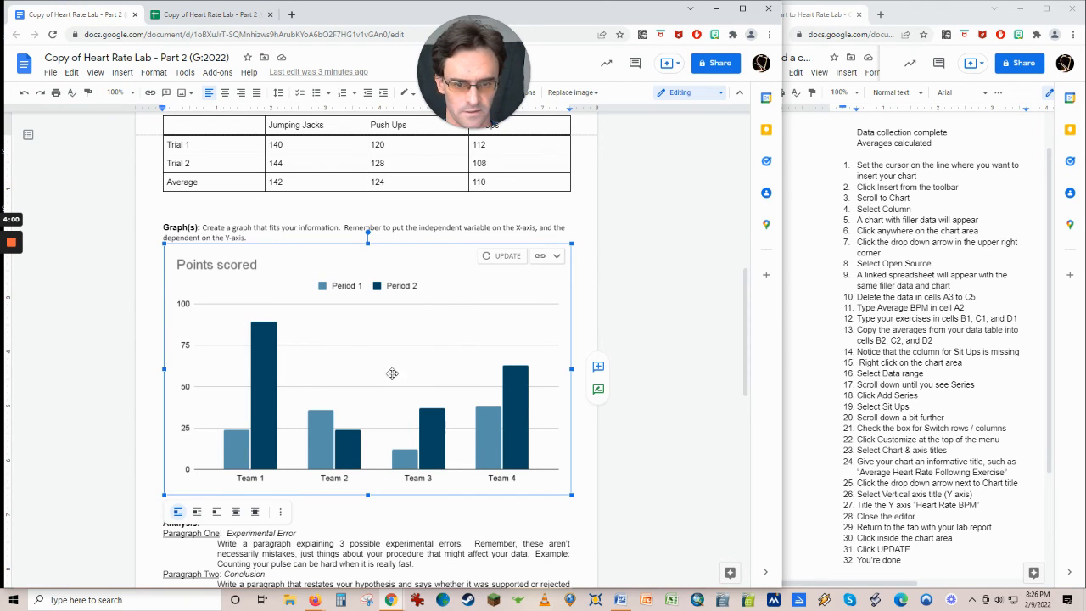
click(503, 256)
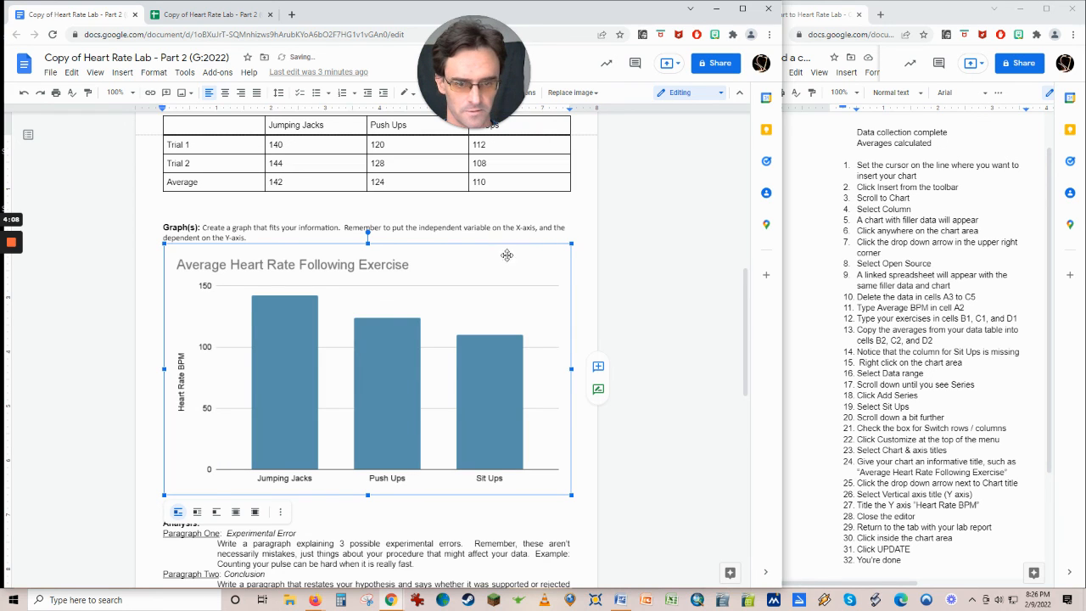
click(618, 263)
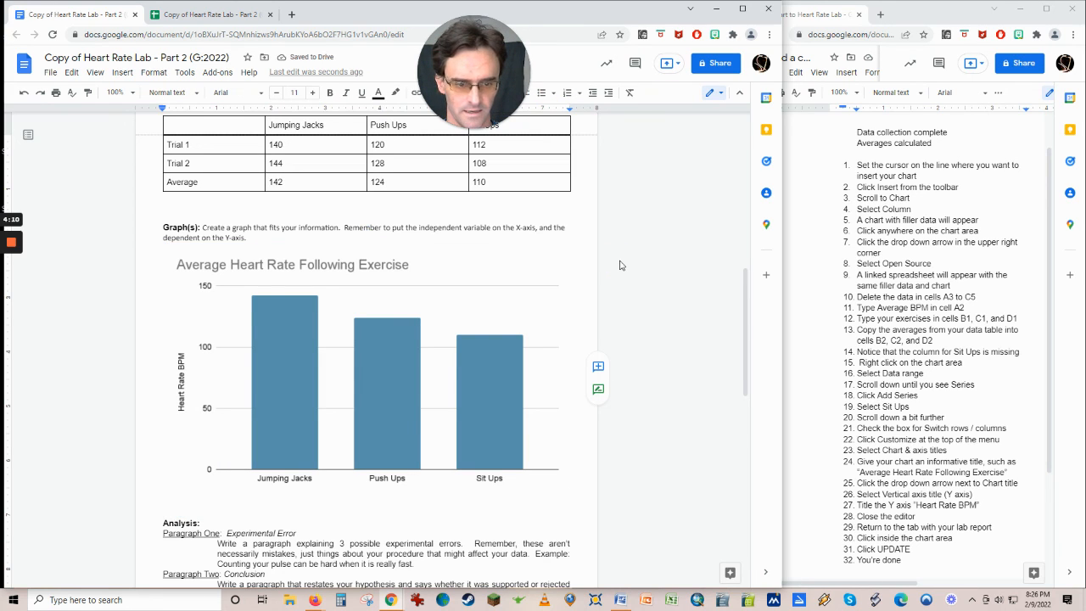